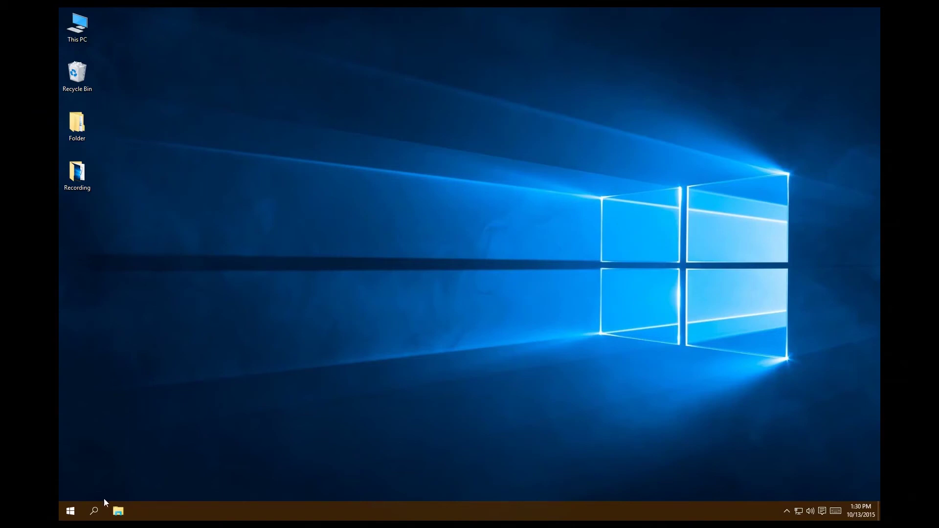
# - Launch Quartus II 15.0 (64-bit) and maximize its window
pyautogui.click(70, 511)
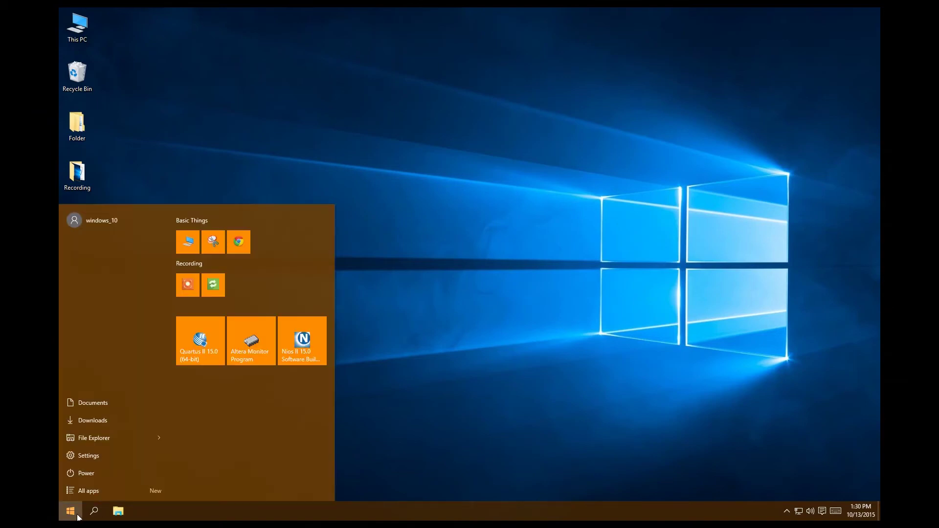
pyautogui.click(213, 356)
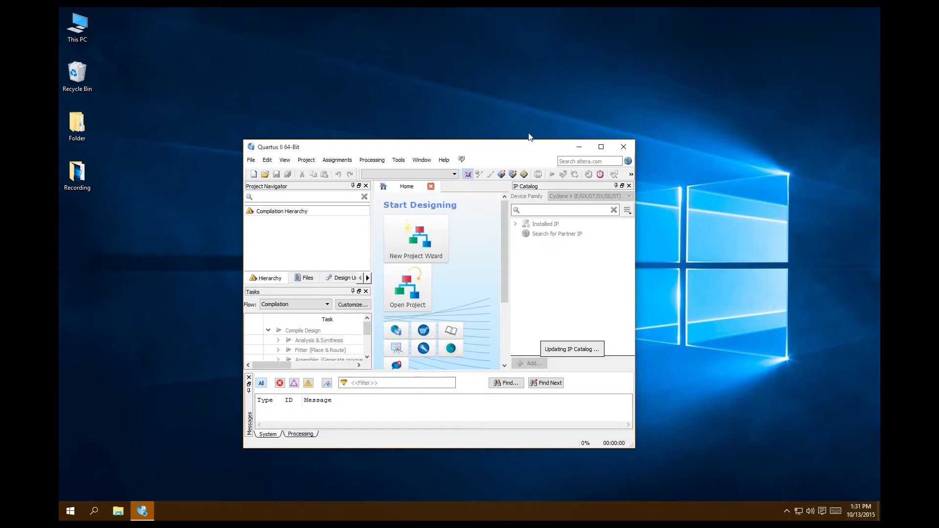
pyautogui.moveTo(518, 150); pyautogui.dragTo(521, 142)
pyautogui.click(604, 140)
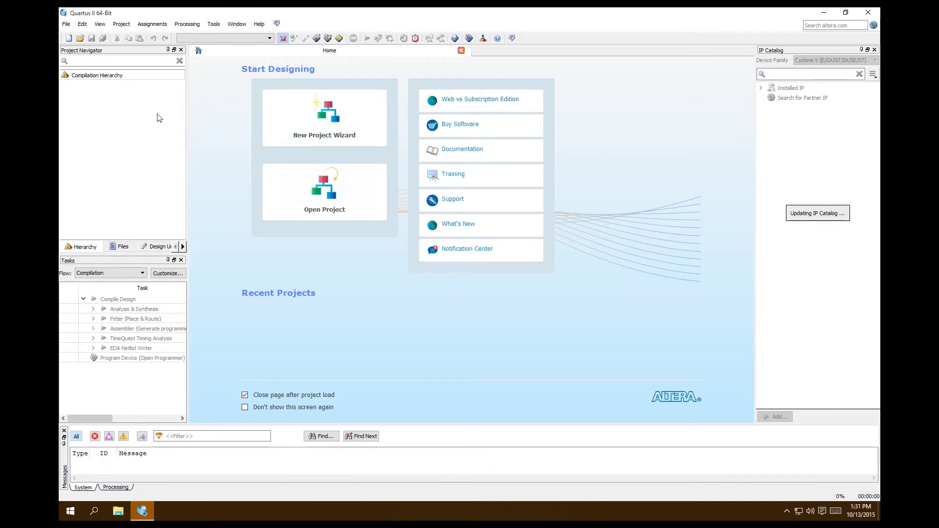
# - Start the New Project Wizard and continue past its introduction page
pyautogui.click(66, 25)
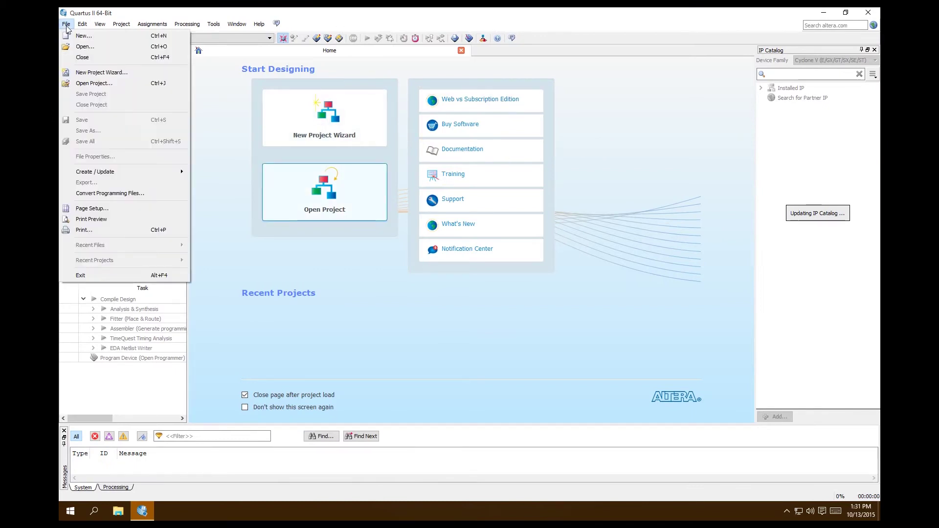
pyautogui.click(87, 73)
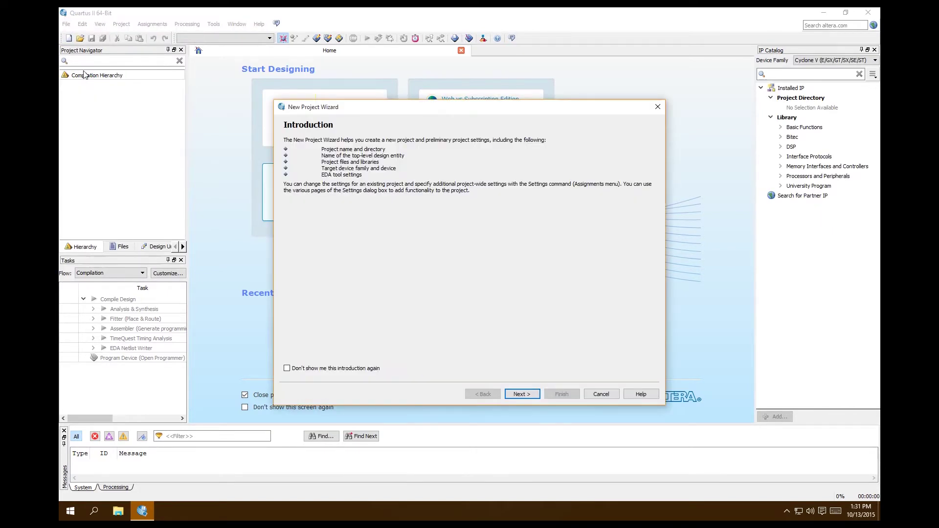
pyautogui.click(532, 395)
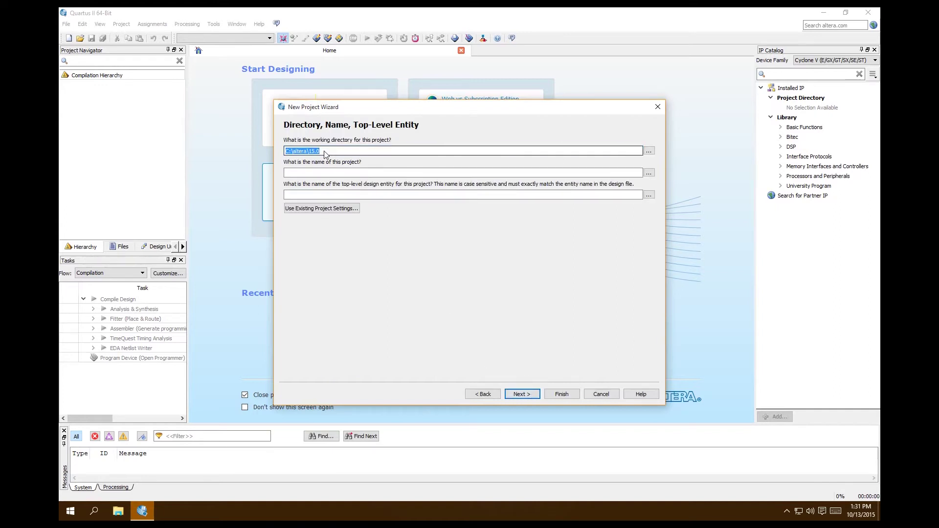
# - Browse for the project's working directory in C:\altera and create a folder named mySystems there
pyautogui.click(648, 151)
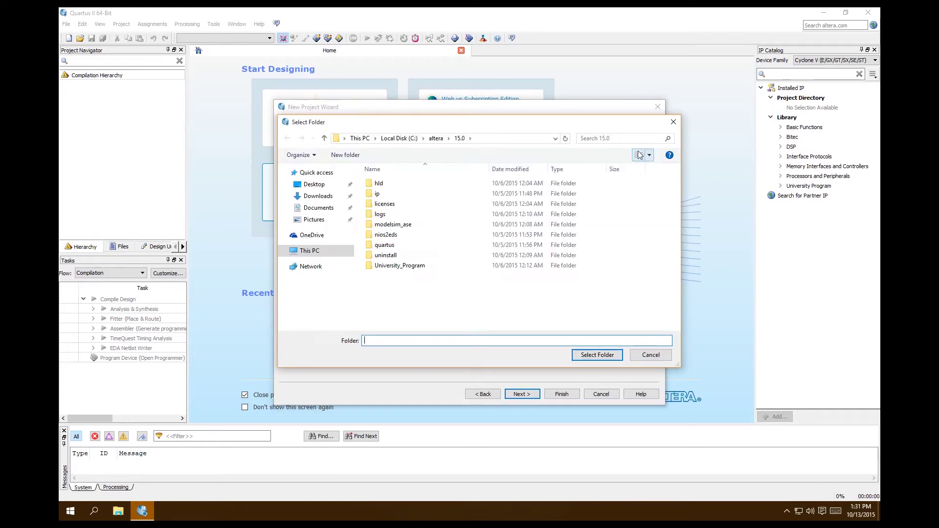
pyautogui.click(436, 138)
pyautogui.click(399, 139)
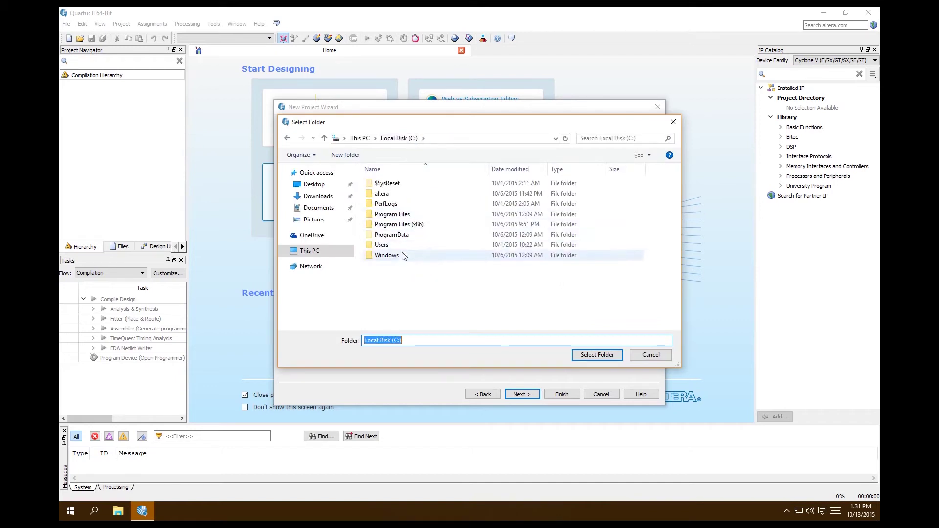
pyautogui.doubleClick(413, 196)
pyautogui.rightClick(392, 251)
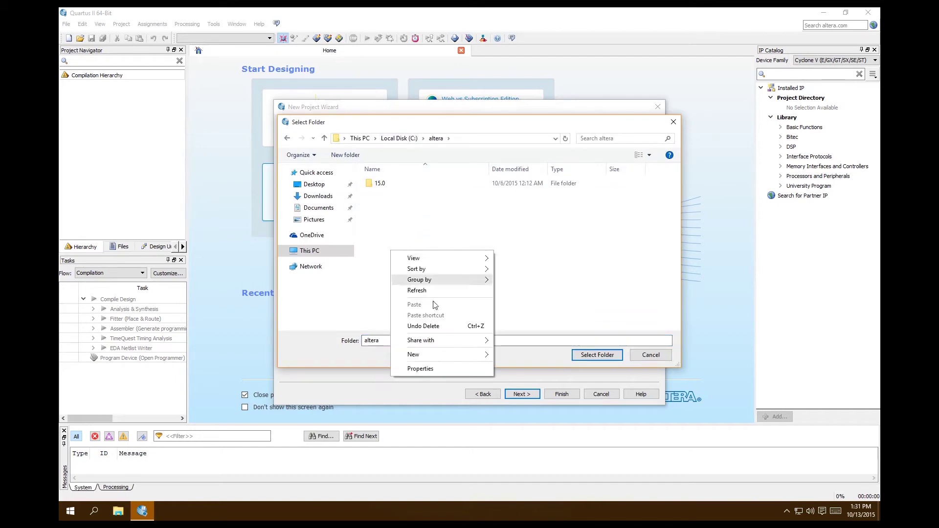
pyautogui.moveTo(464, 354)
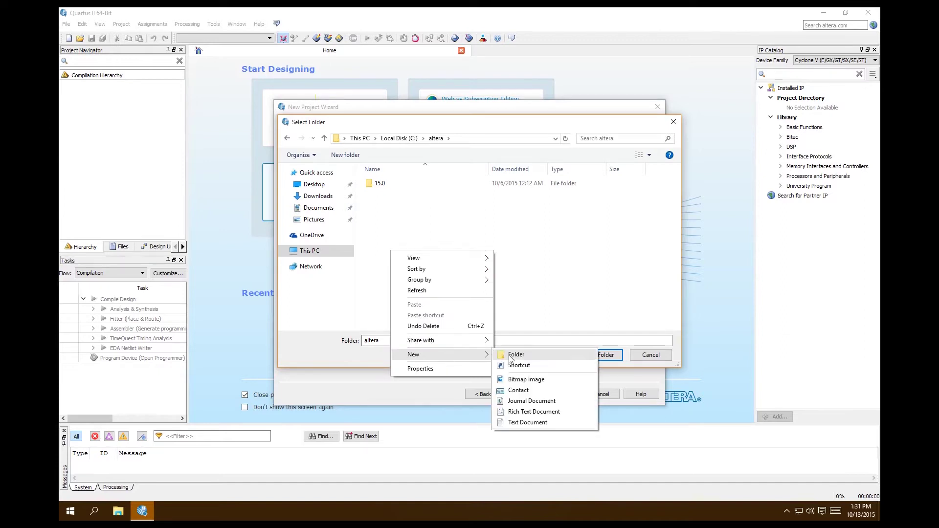
pyautogui.click(515, 355)
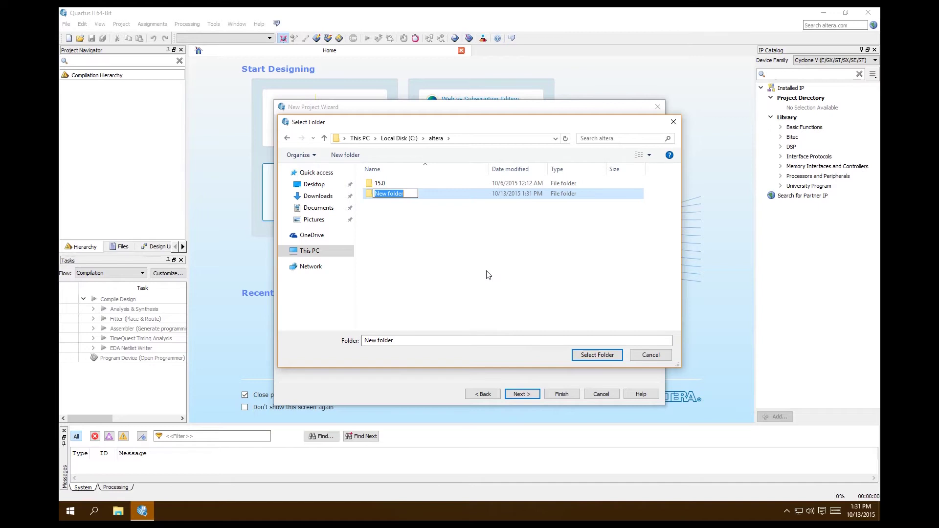
pyautogui.write('My')
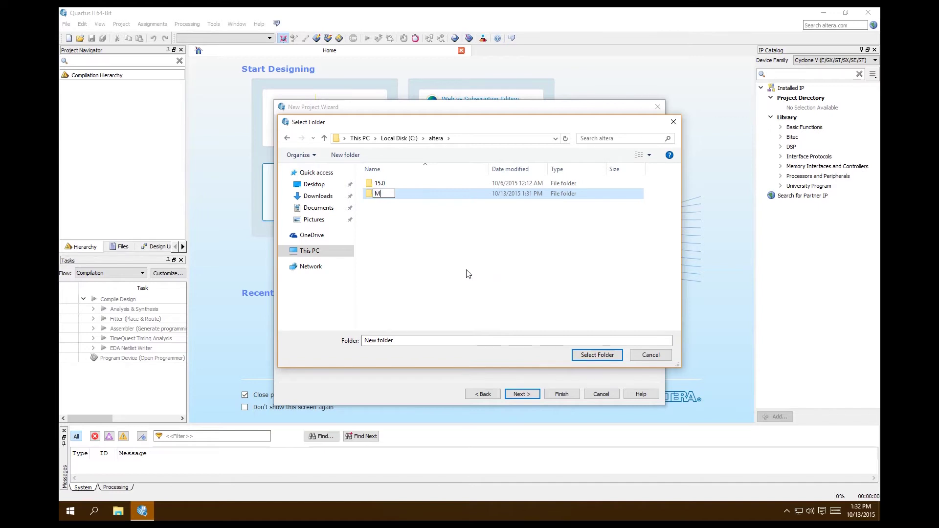
pyautogui.press('BackSpace')
pyautogui.press('BackSpace')
pyautogui.write('mySystems')
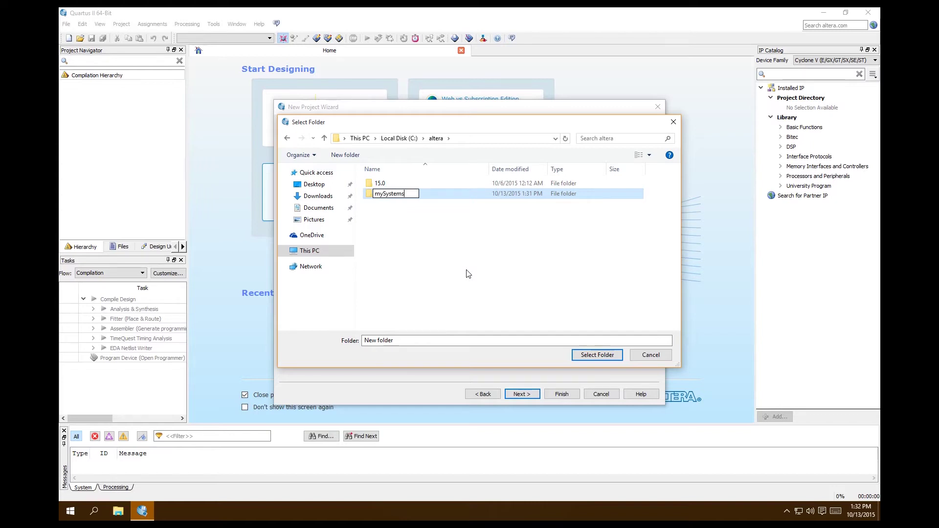
pyautogui.click(466, 273)
# - Create a folder named system1 inside mySystems and choose it as the project's working directory
pyautogui.doubleClick(389, 194)
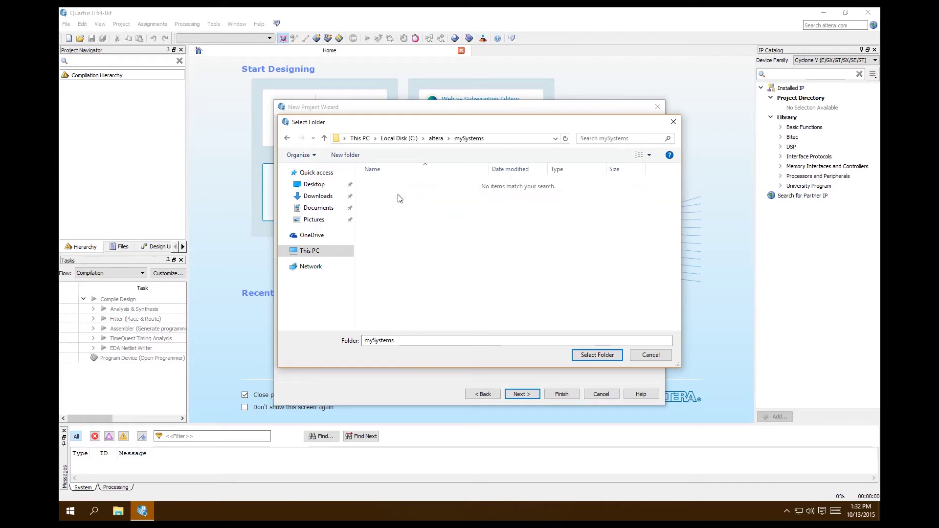
pyautogui.rightClick(390, 204)
pyautogui.moveTo(425, 312)
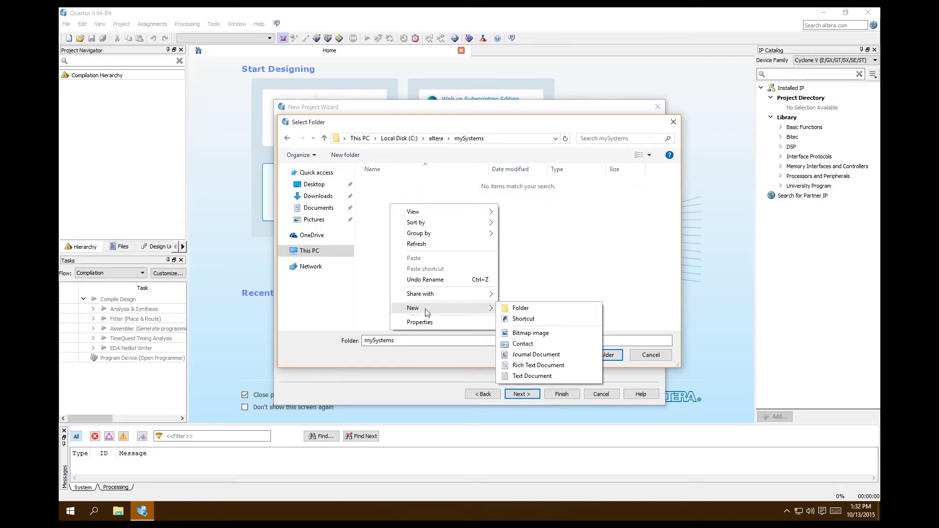
pyautogui.click(540, 308)
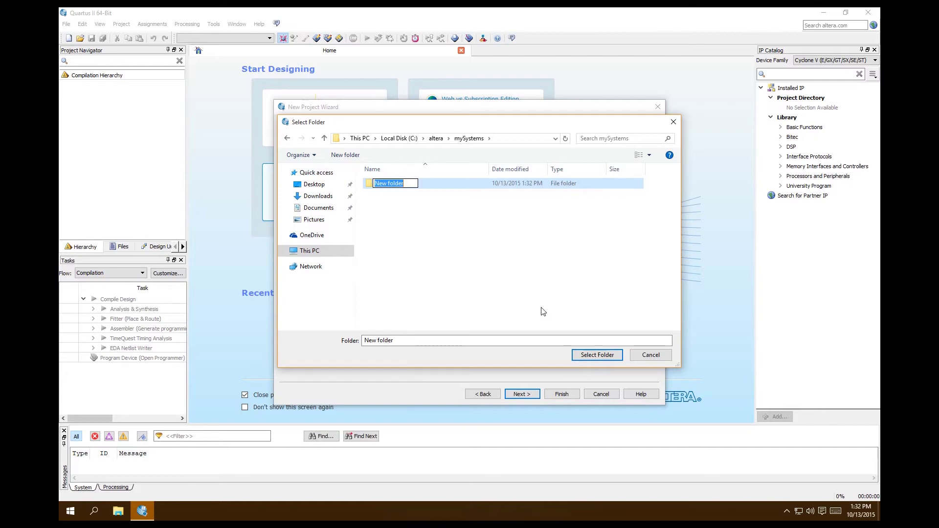
pyautogui.write('S')
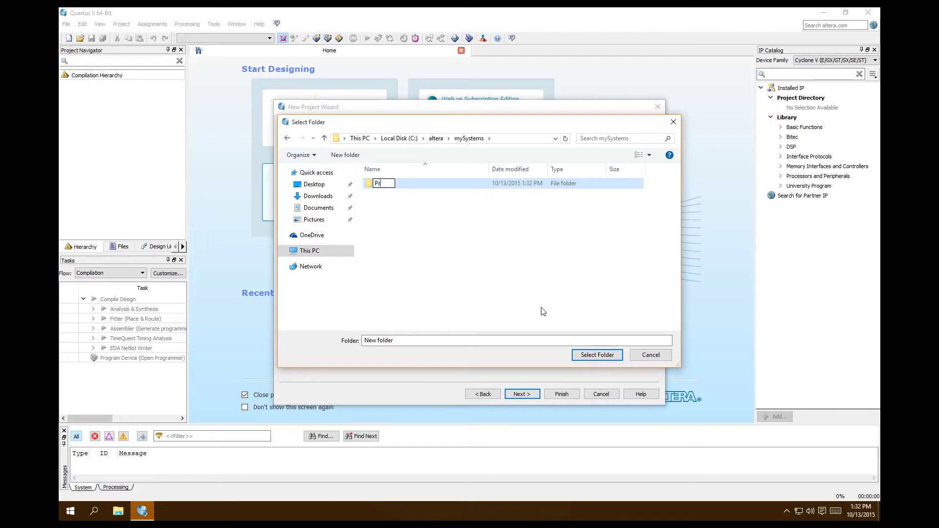
pyautogui.press('BackSpace')
pyautogui.write('system1')
pyautogui.click(538, 308)
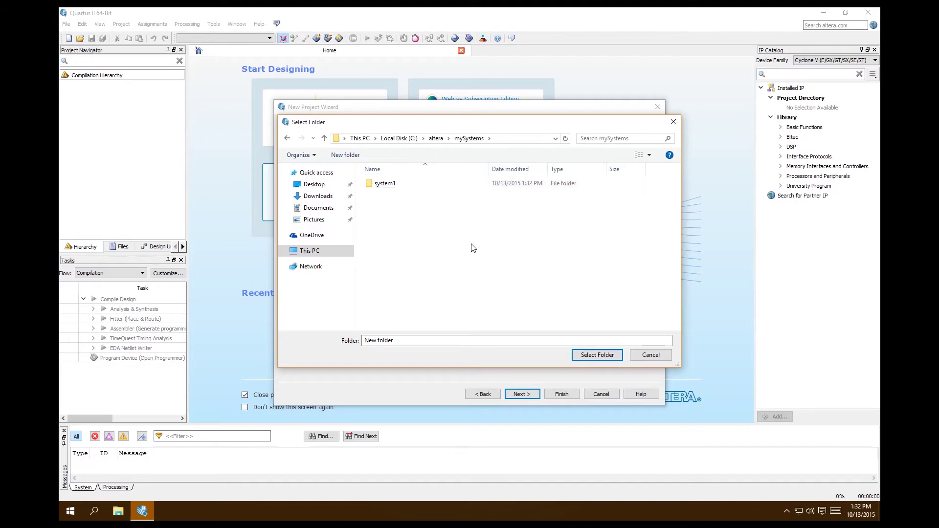
pyautogui.doubleClick(383, 185)
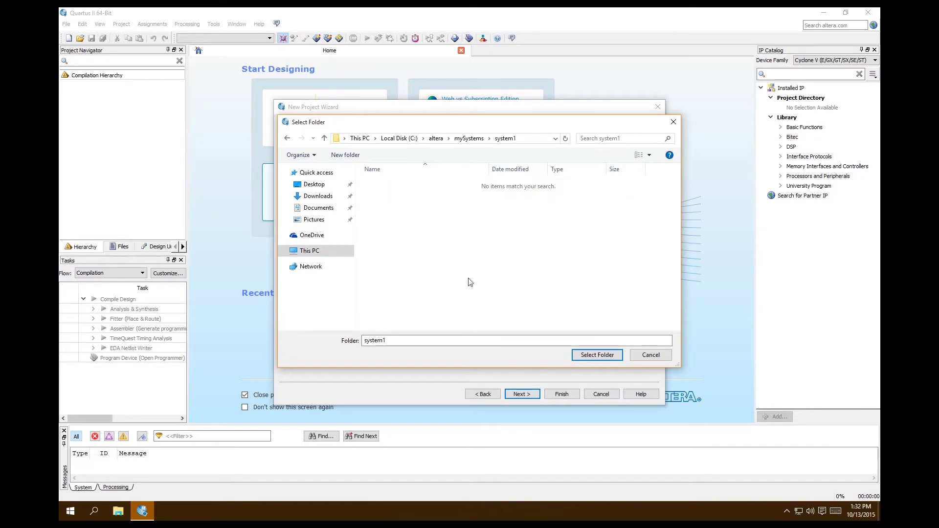
pyautogui.click(584, 356)
# - Name the project and top-level entity NiosII, and accept an empty project without any added design files
pyautogui.click(354, 174)
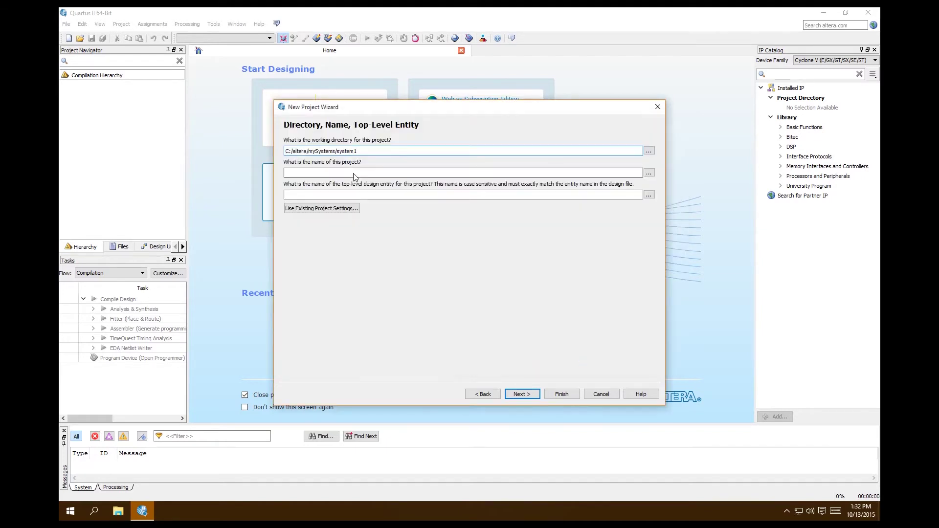
pyautogui.click(354, 175)
pyautogui.write('Ni')
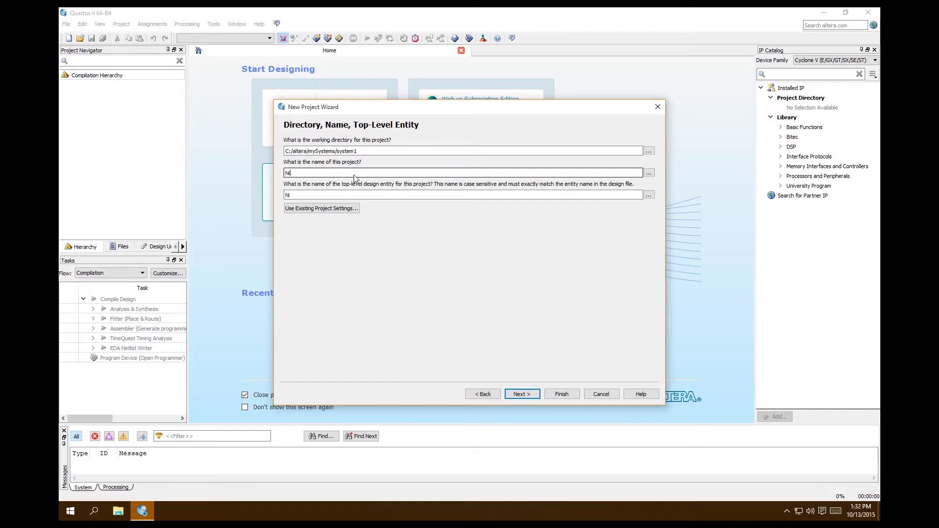
pyautogui.write('osII')
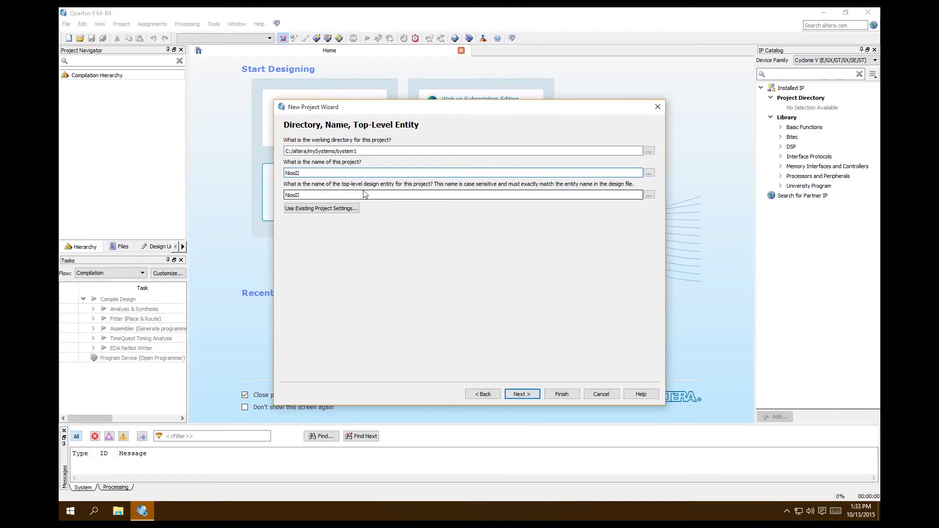
pyautogui.click(529, 398)
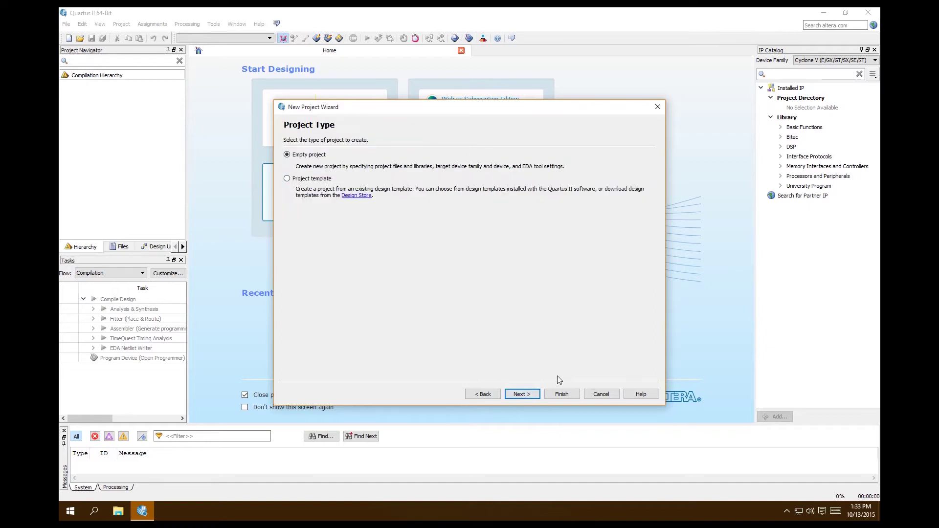
pyautogui.click(523, 396)
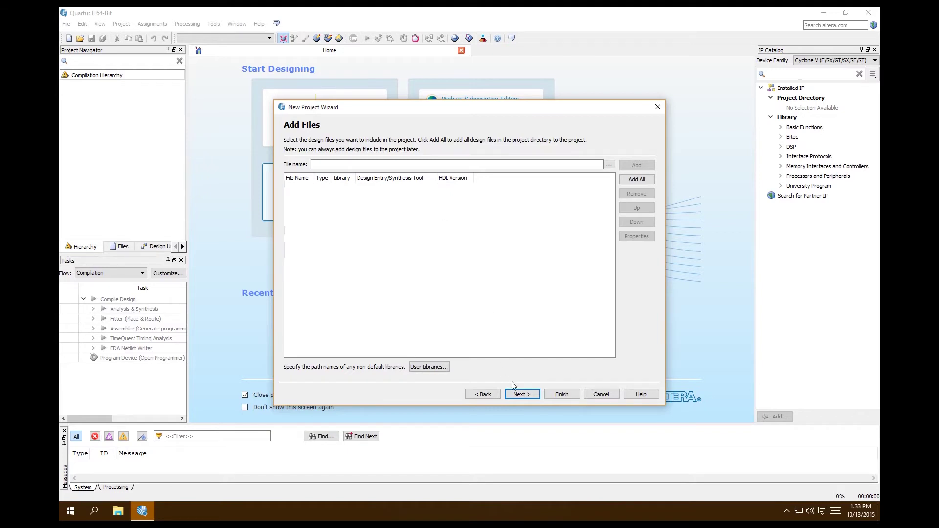
pyautogui.click(523, 395)
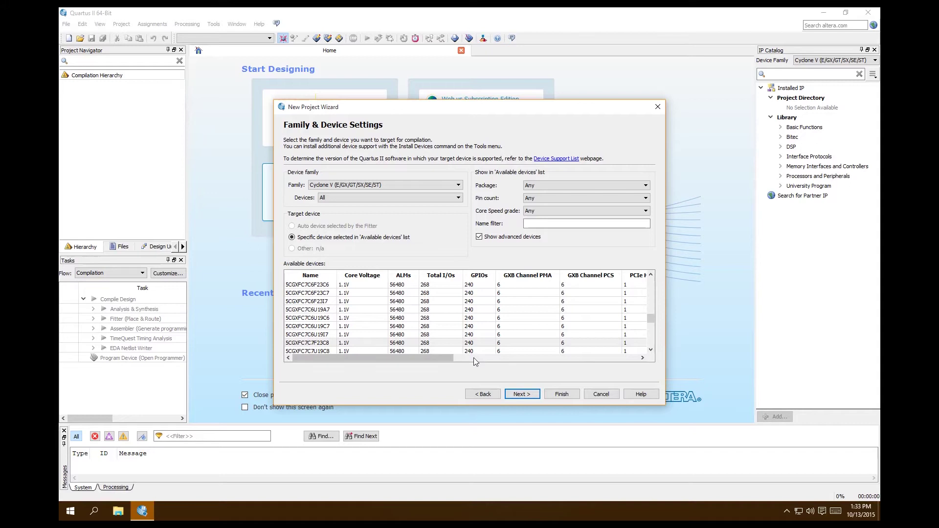
# - Set the device family to Cyclone IV E and choose EP4CE115F29C7 as the target device, filtering by its name
pyautogui.click(423, 185)
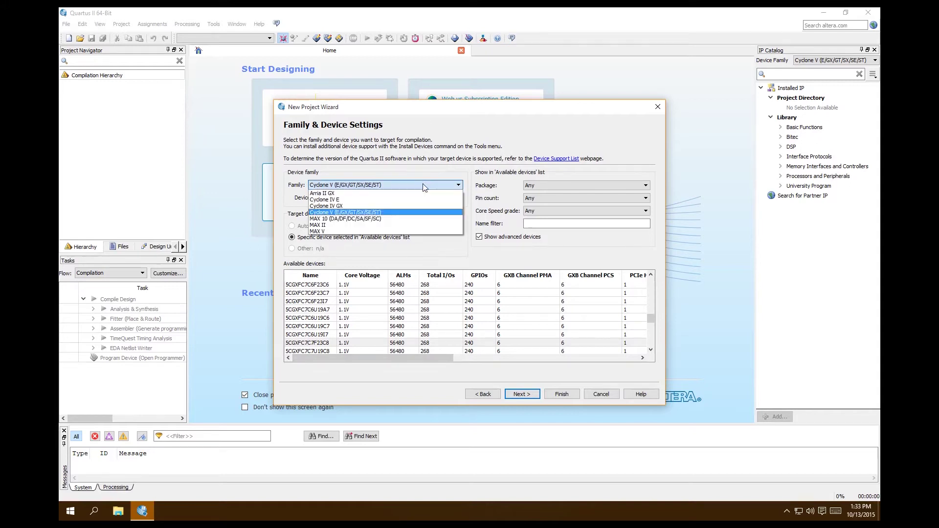
pyautogui.click(399, 200)
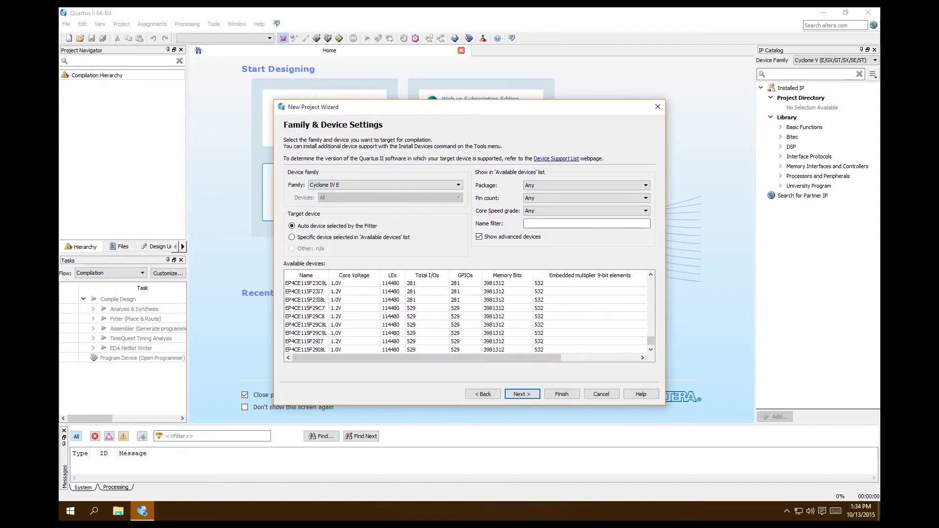
pyautogui.click(561, 224)
pyautogui.write('ep4ce115f29c7')
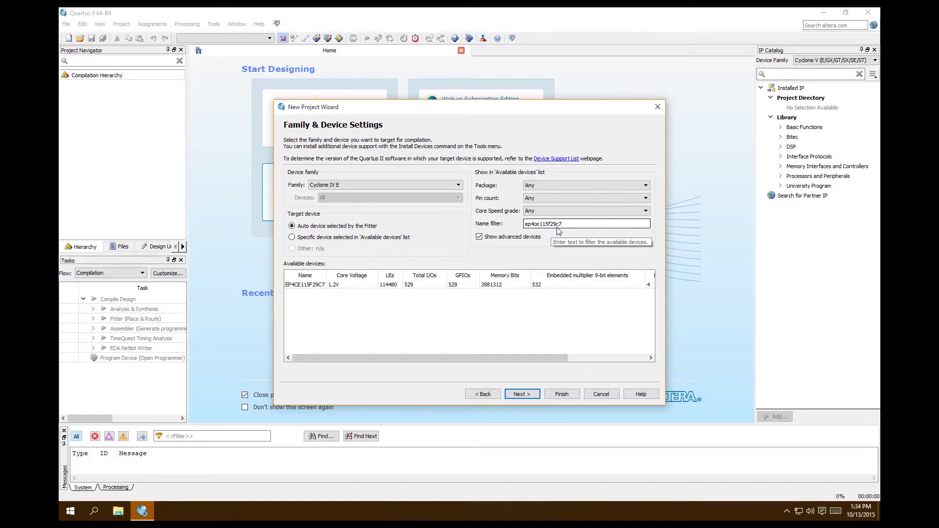
pyautogui.click(311, 285)
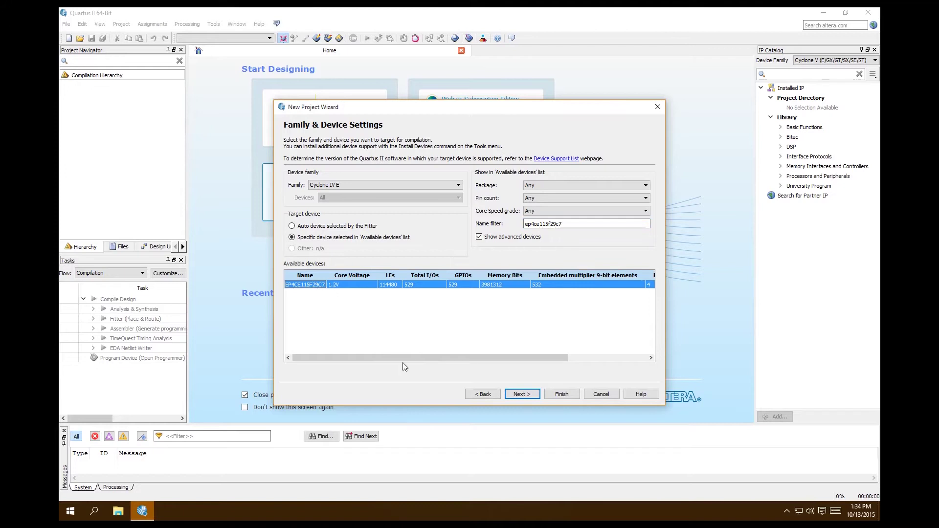
pyautogui.click(528, 399)
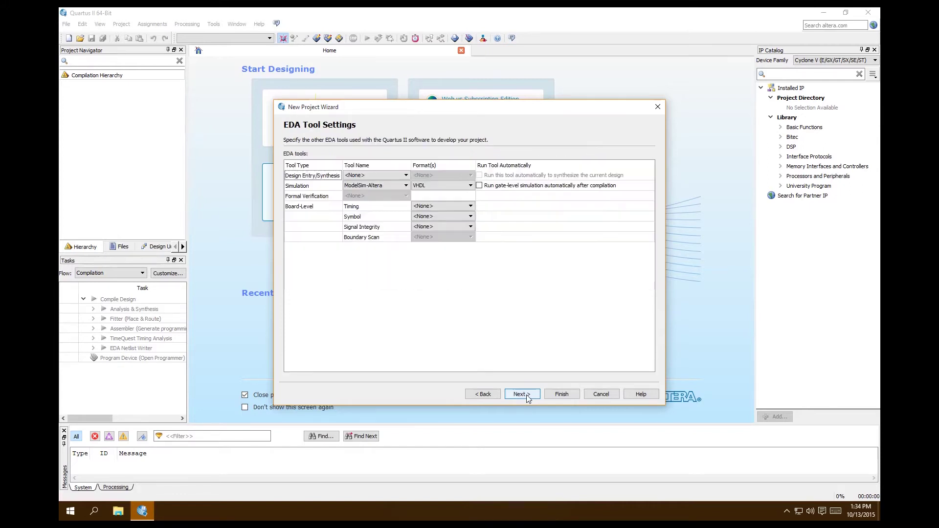
# - Set the simulation tool to None and finish creating the project
pyautogui.click(397, 185)
pyautogui.click(394, 195)
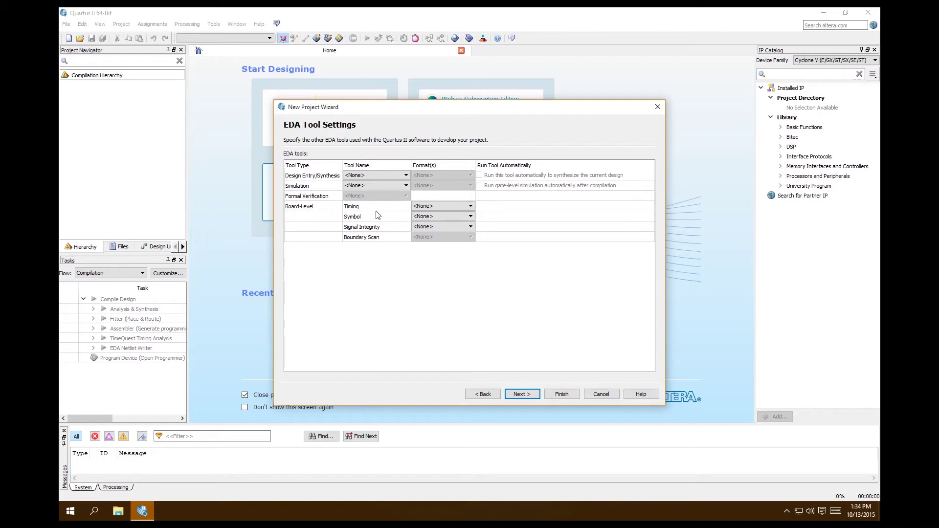
pyautogui.click(521, 395)
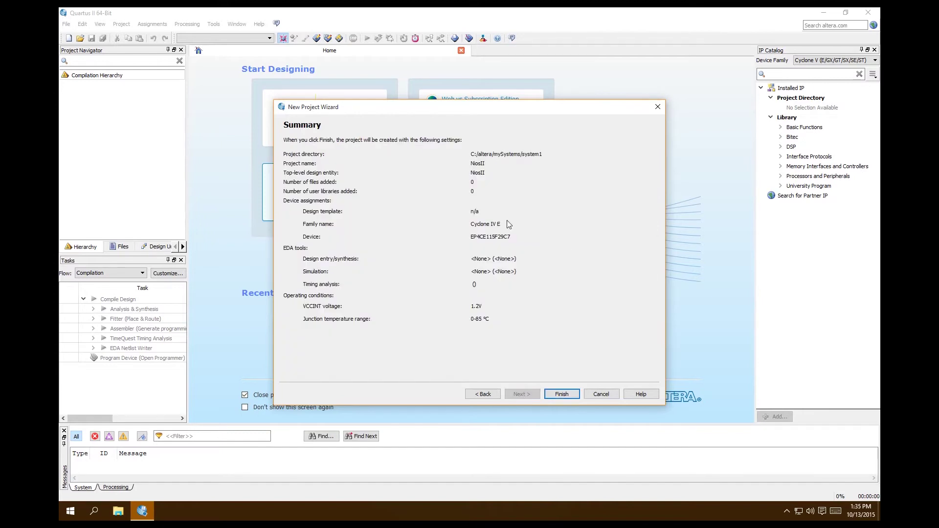
pyautogui.click(560, 393)
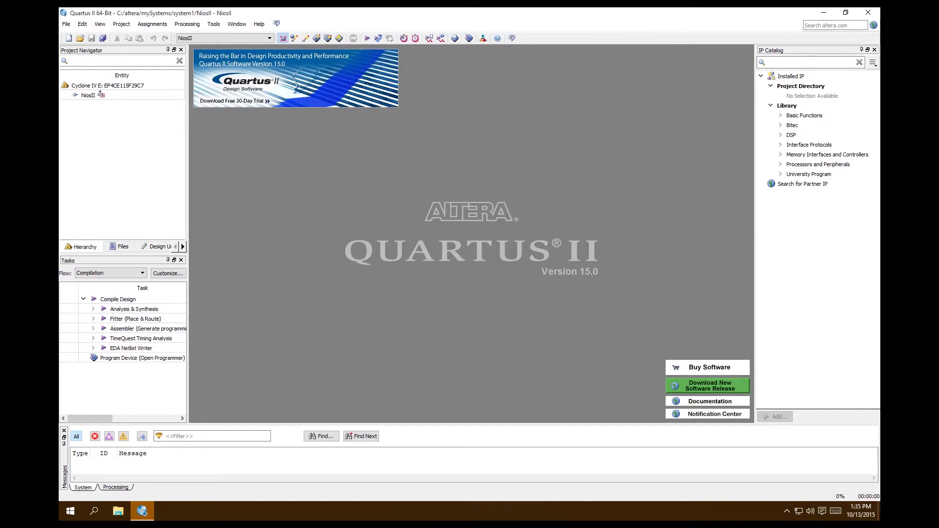
# - Create a Block Diagram/Schematic File and save it as NiosII.bdf in the system1 folder, added to the current project
pyautogui.click(66, 25)
pyautogui.click(84, 36)
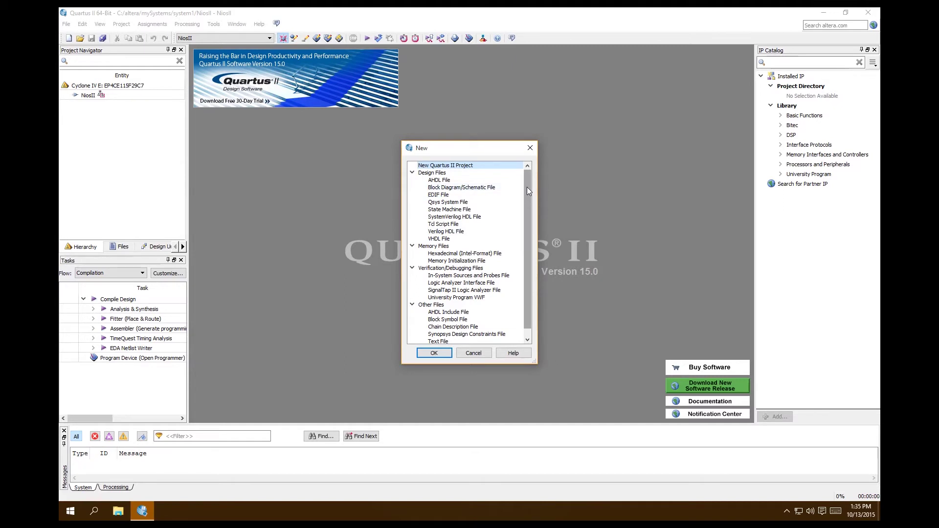
pyautogui.click(492, 189)
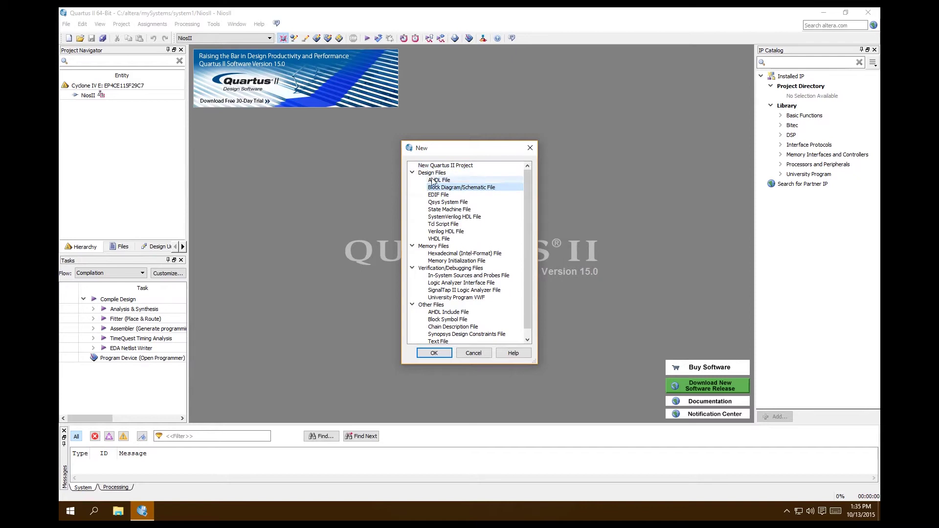
pyautogui.click(434, 353)
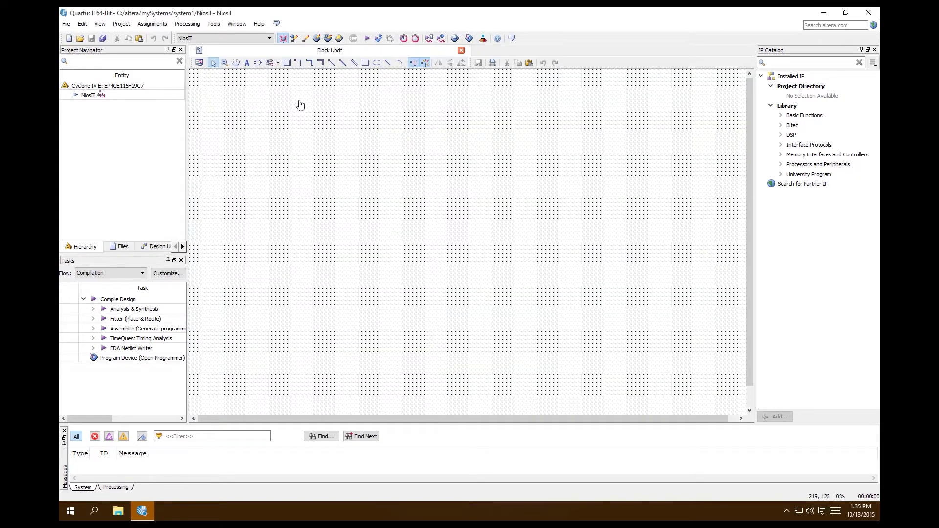
pyautogui.click(67, 26)
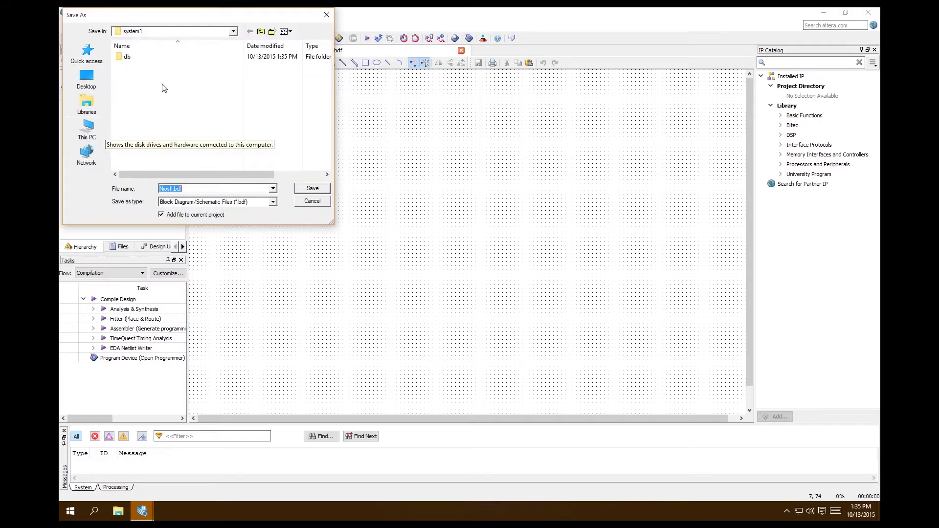
pyautogui.moveTo(192, 18); pyautogui.dragTo(302, 61)
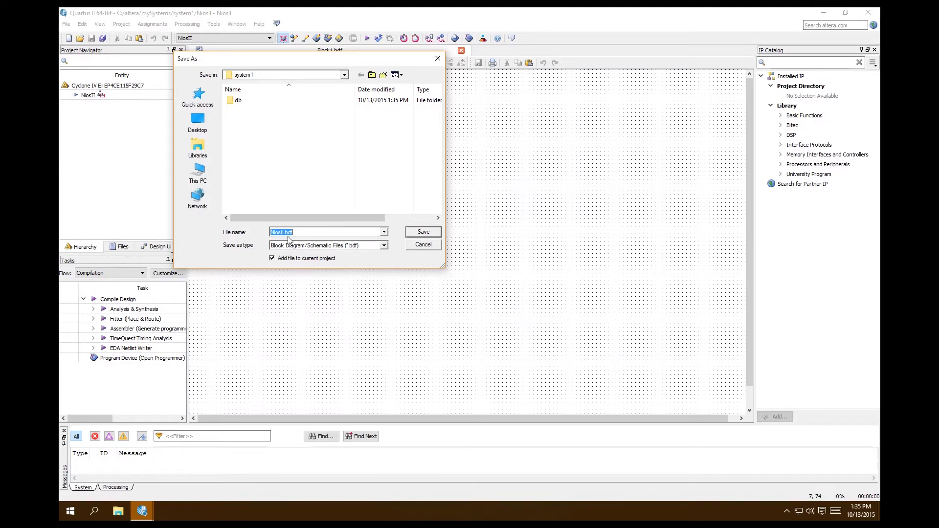
pyautogui.click(410, 235)
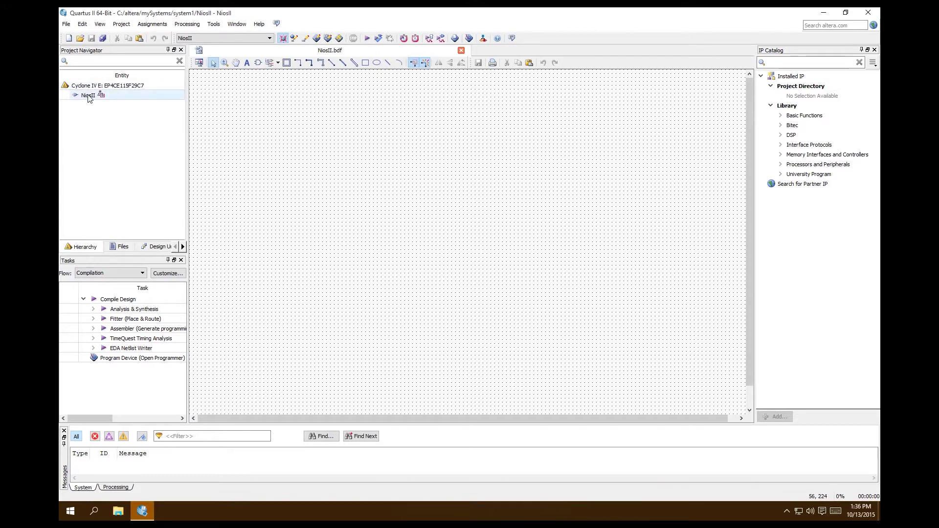
# - Open Qsys in a maximized window and review the parameters of the clk_0 clock source
pyautogui.click(484, 39)
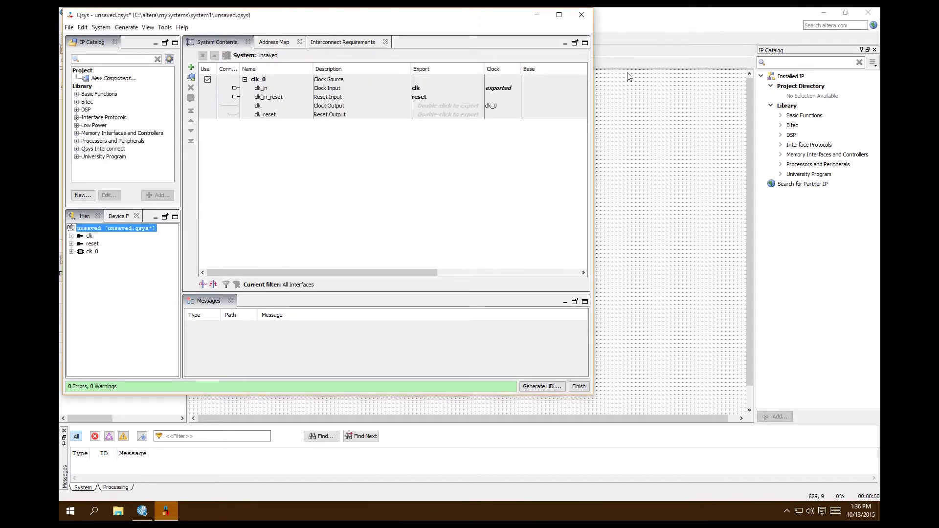
pyautogui.click(559, 15)
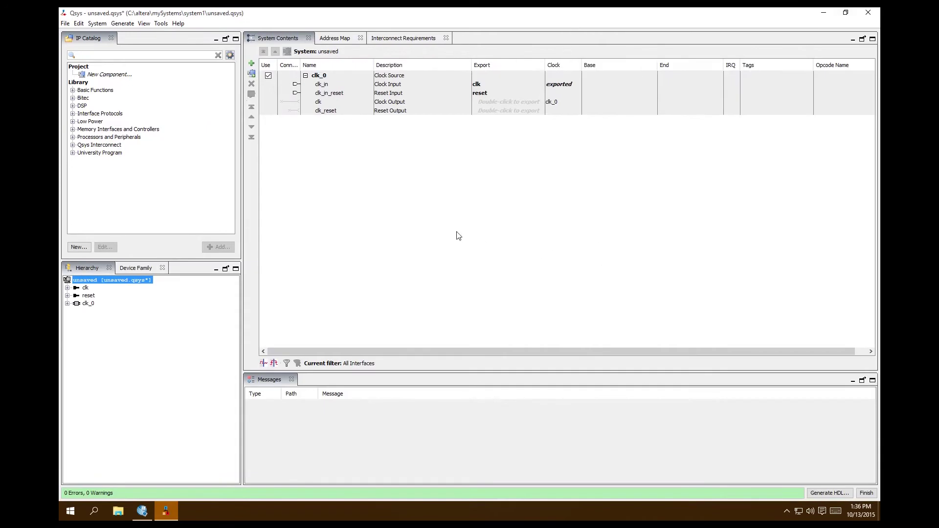
pyautogui.click(320, 79)
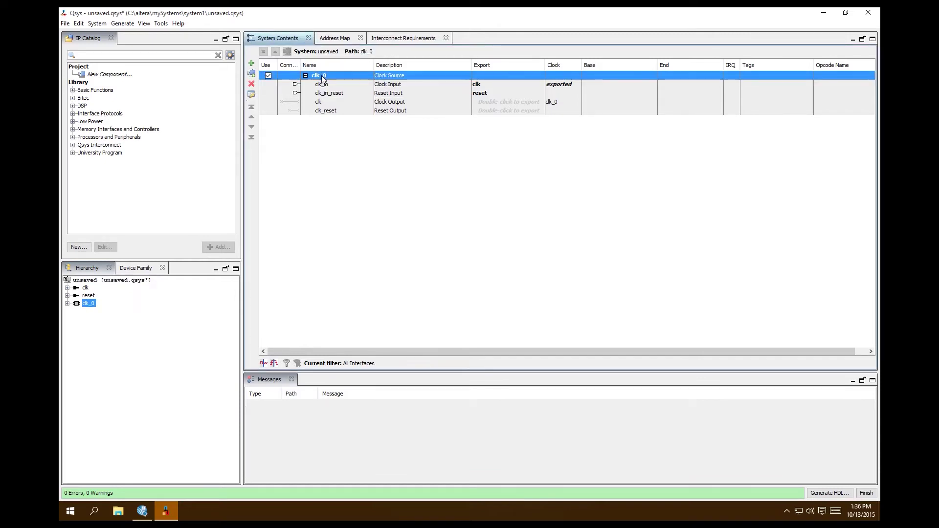
pyautogui.doubleClick(322, 78)
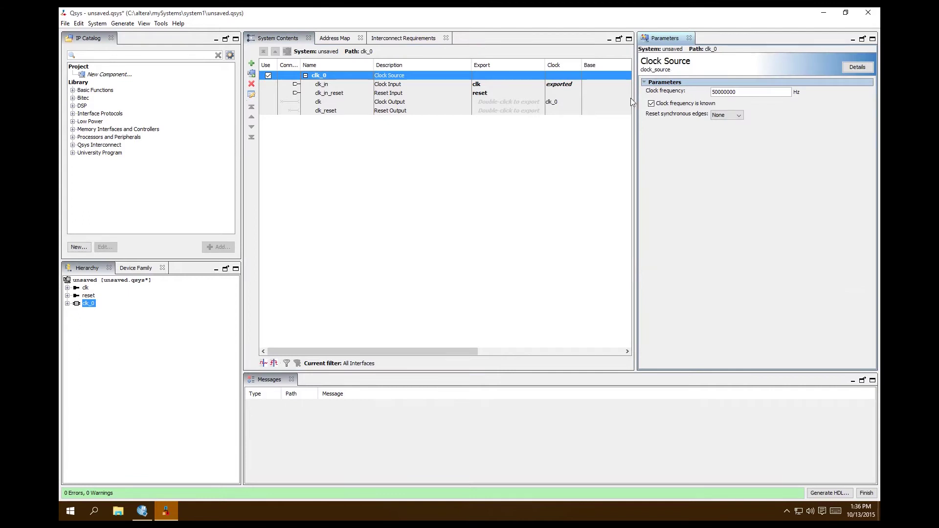
pyautogui.moveTo(633, 97); pyautogui.dragTo(563, 98)
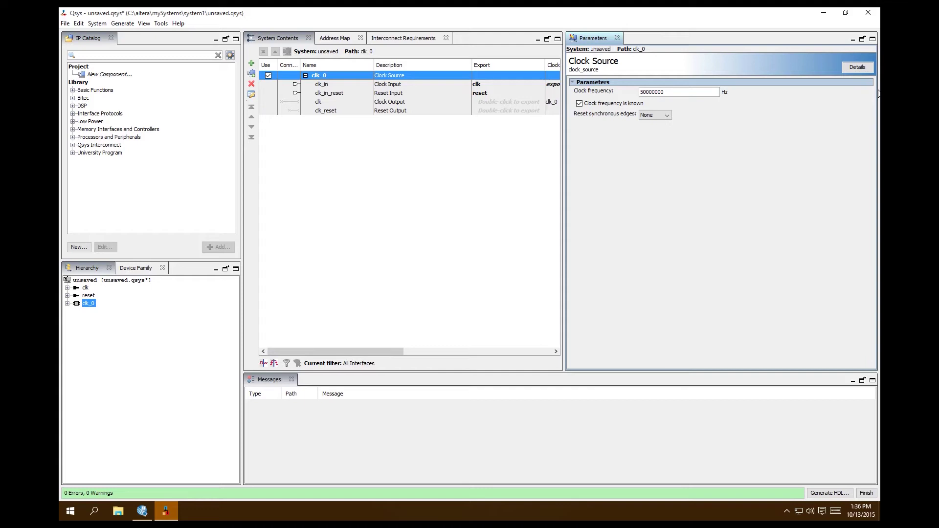
pyautogui.click(617, 38)
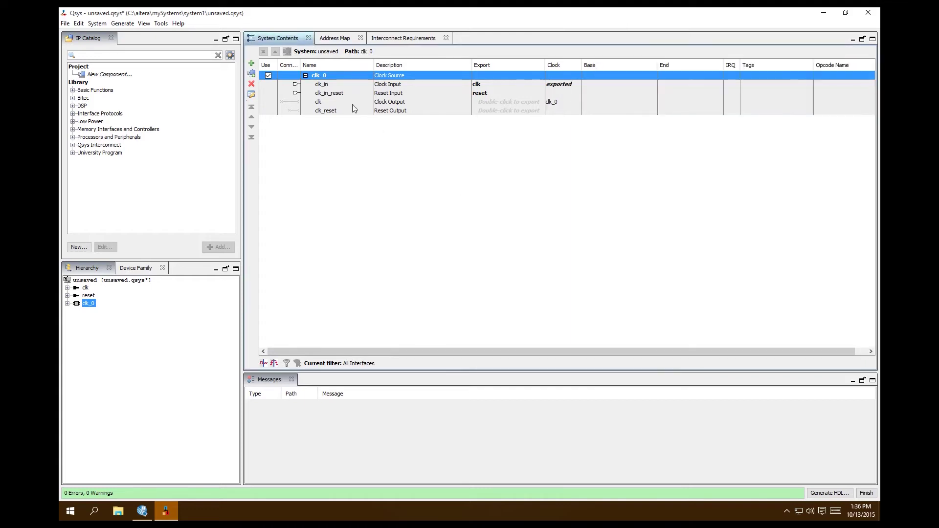
# - Rename the clk_0 clock source to Clock
pyautogui.rightClick(317, 76)
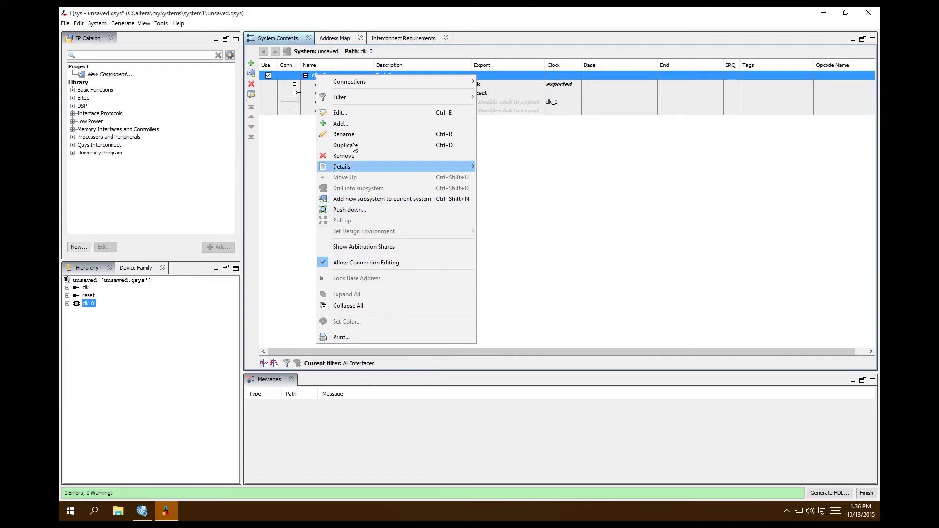
pyautogui.click(372, 133)
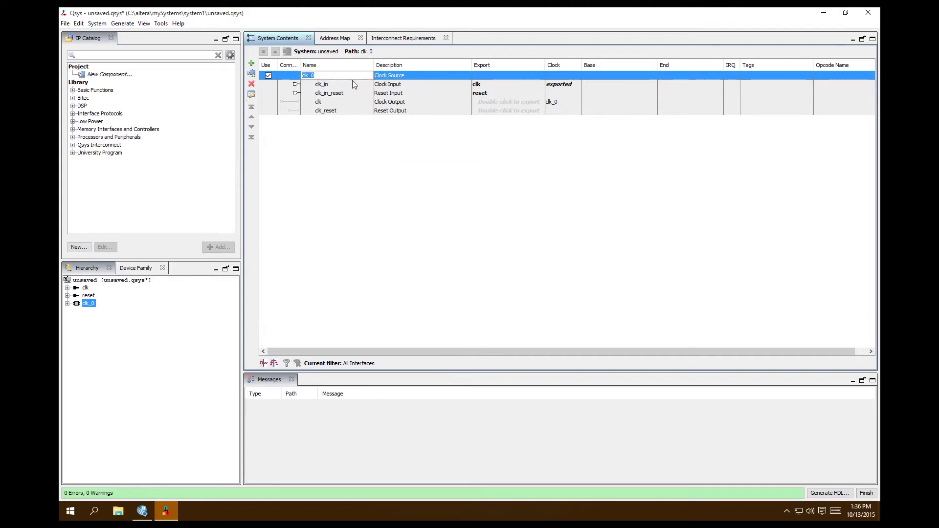
pyautogui.write('Cloc')
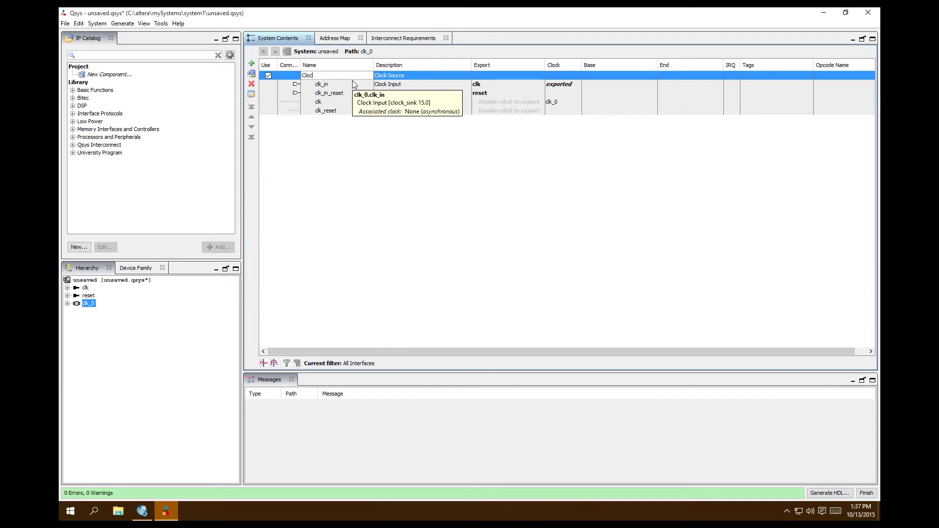
pyautogui.write('k')
pyautogui.press('Return')
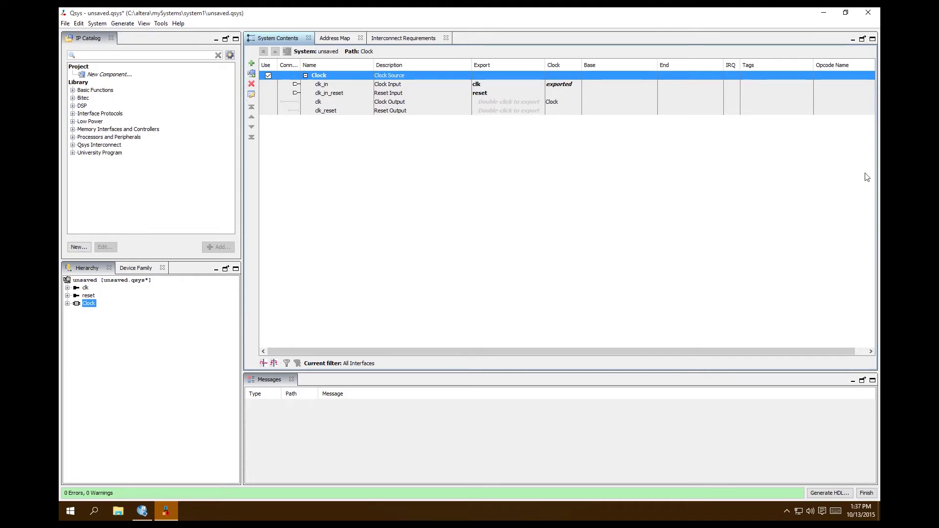
pyautogui.write('nios')
pyautogui.hotkey('ctrl', 'a')
pyautogui.press('BackSpace')
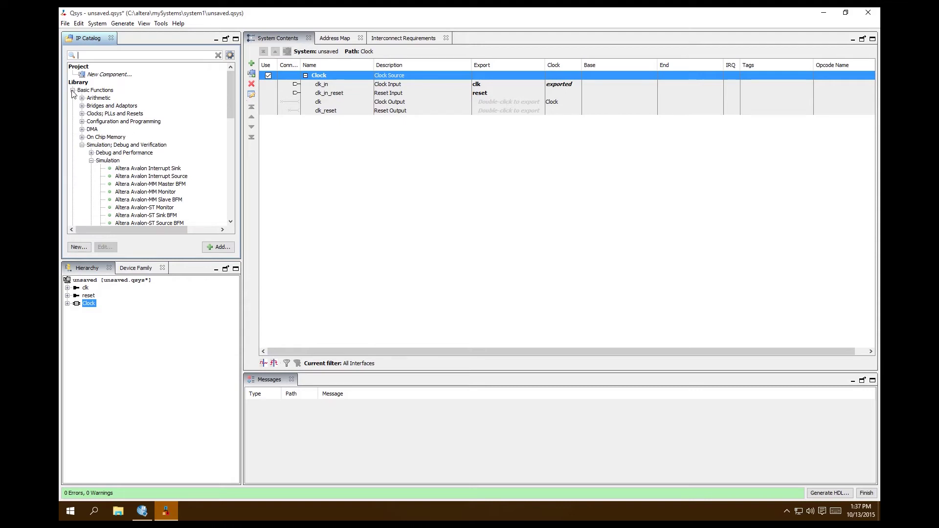
pyautogui.click(72, 90)
# - Add a Nios II Processor from the Embedded Processors group of the Processors and Peripherals library
pyautogui.click(72, 137)
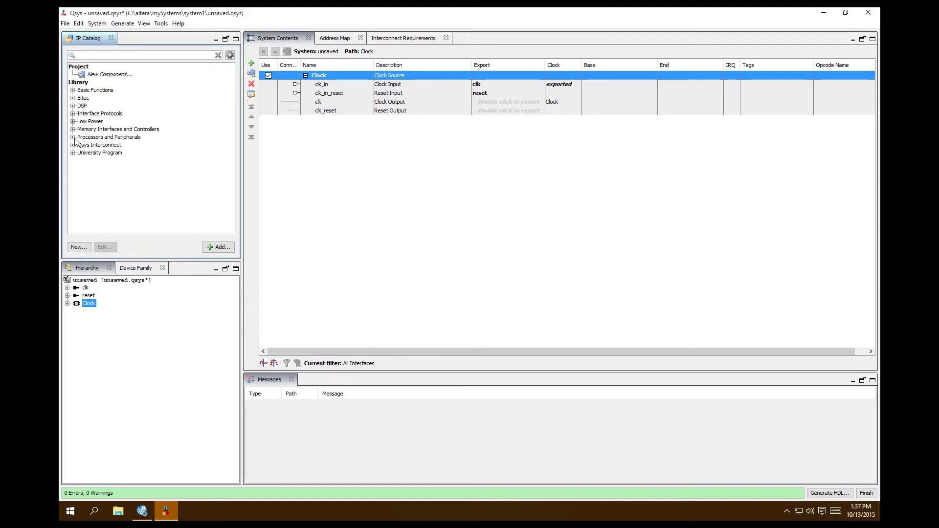
pyautogui.click(72, 137)
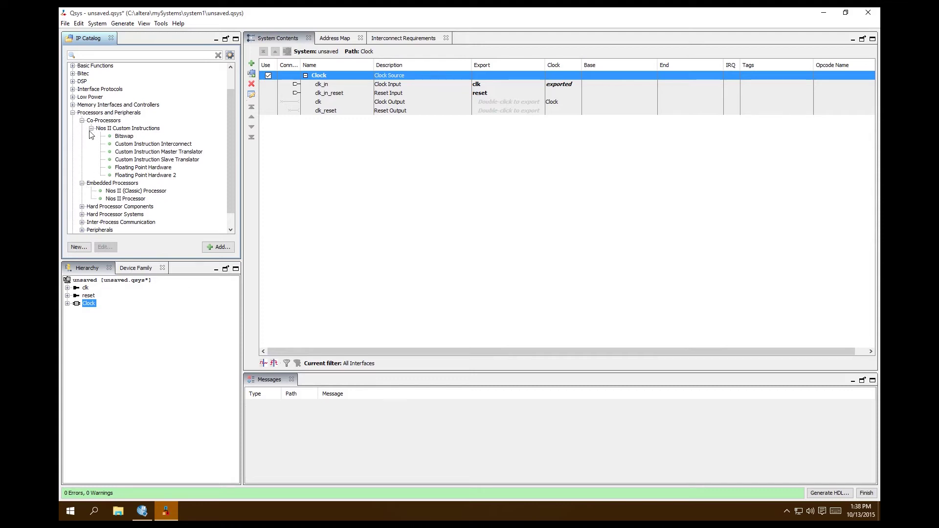
pyautogui.click(91, 129)
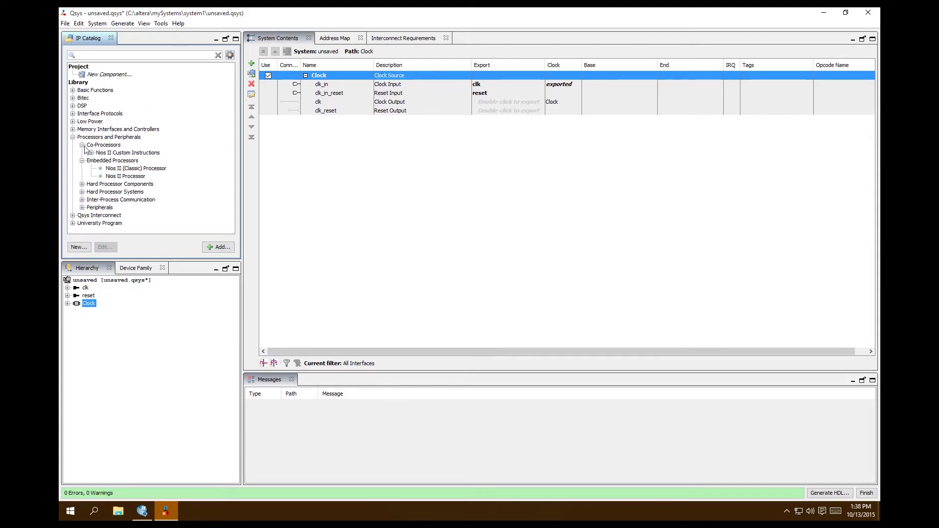
pyautogui.click(81, 145)
pyautogui.click(135, 170)
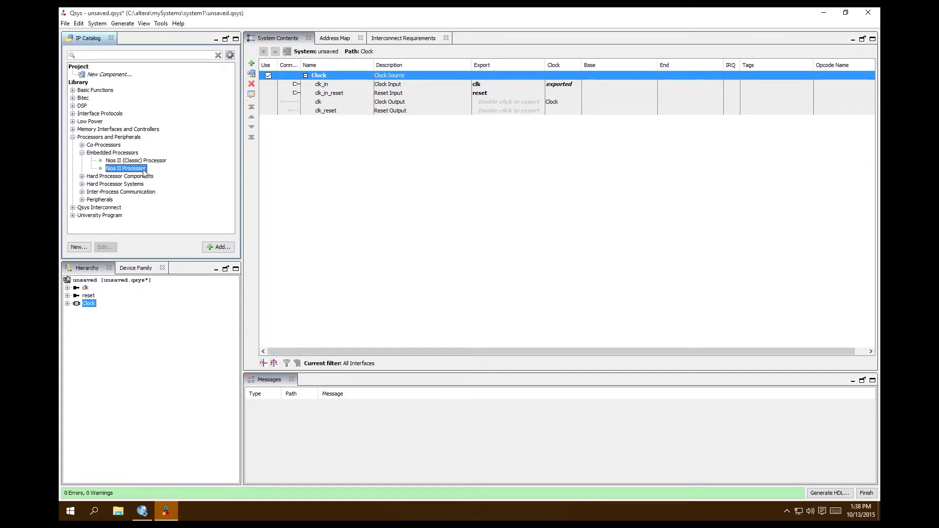
pyautogui.doubleClick(144, 170)
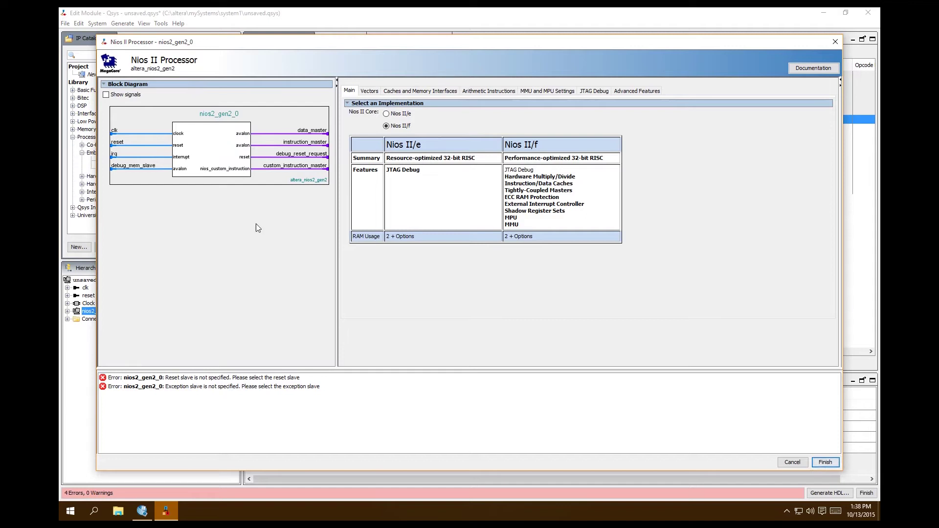
# - Choose the Nios II/f core, review the vector and cache settings, and finish adding the processor
pyautogui.click(400, 114)
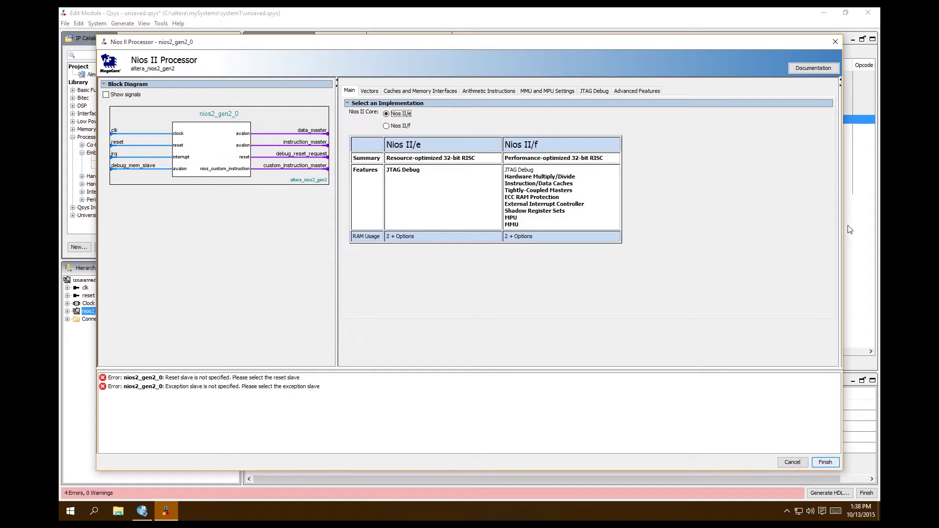
pyautogui.click(386, 126)
pyautogui.click(368, 91)
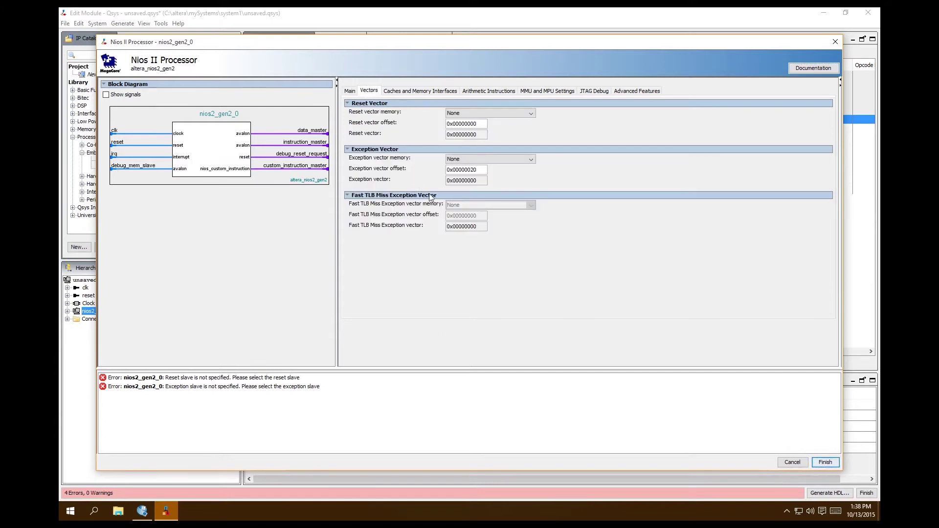
pyautogui.click(399, 91)
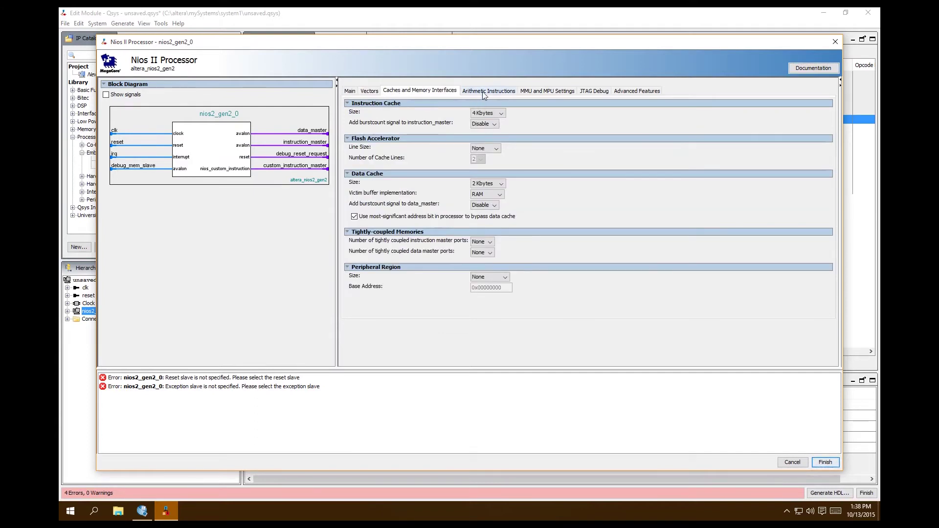
pyautogui.click(370, 92)
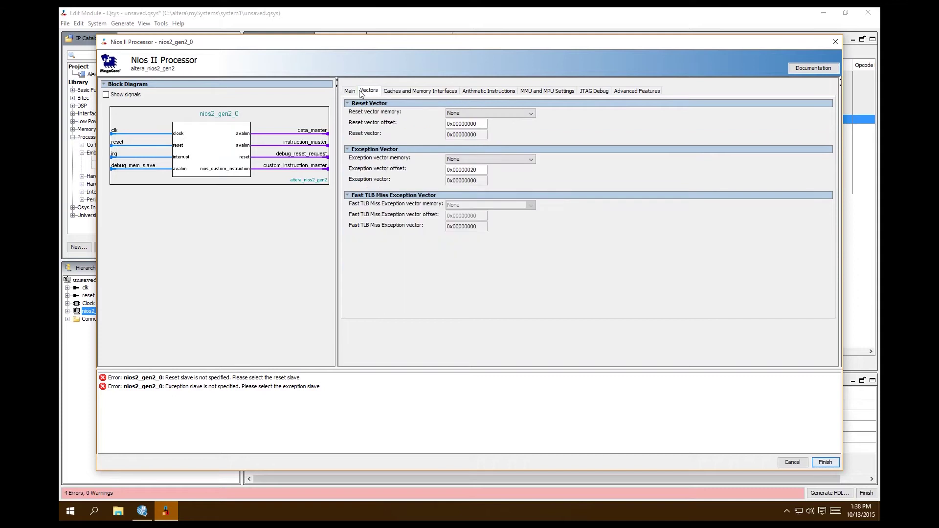
pyautogui.click(350, 91)
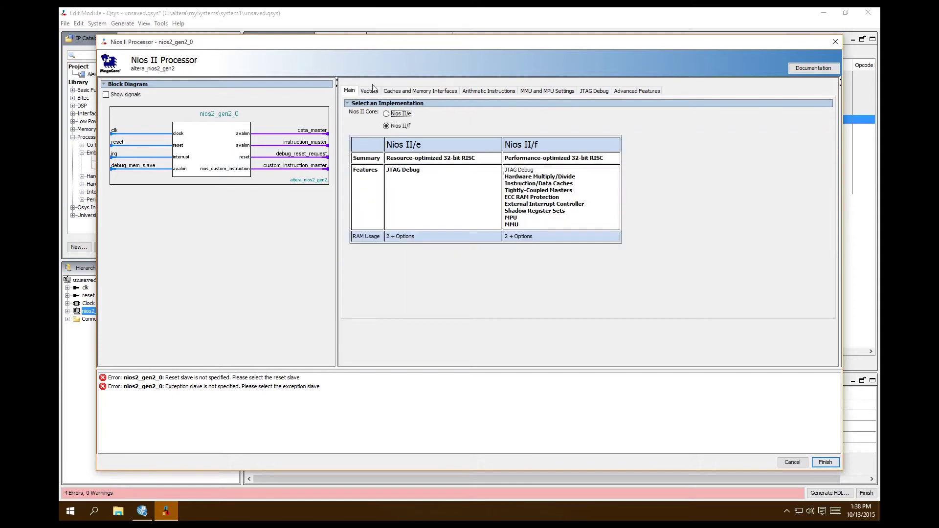
pyautogui.click(825, 462)
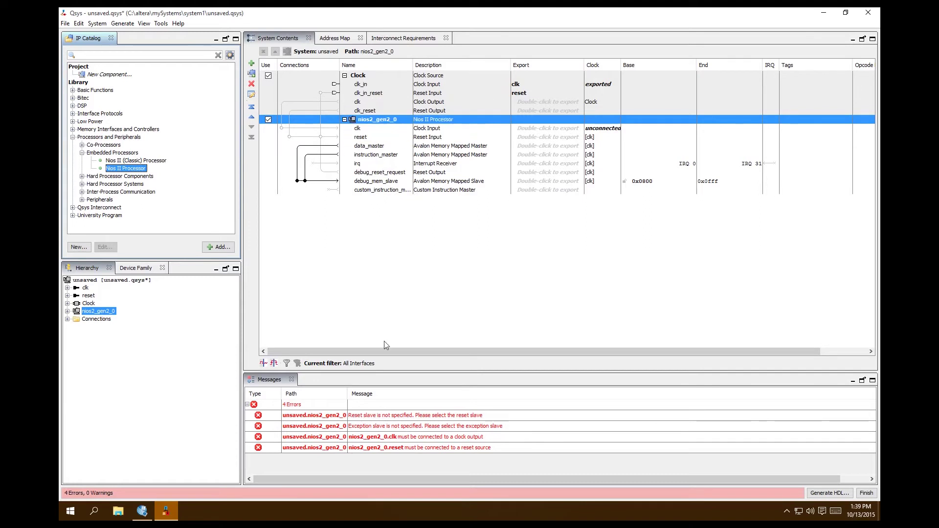
# - Connect the Clock component's clk_reset output to the Nios II processor's reset input
pyautogui.click(385, 417)
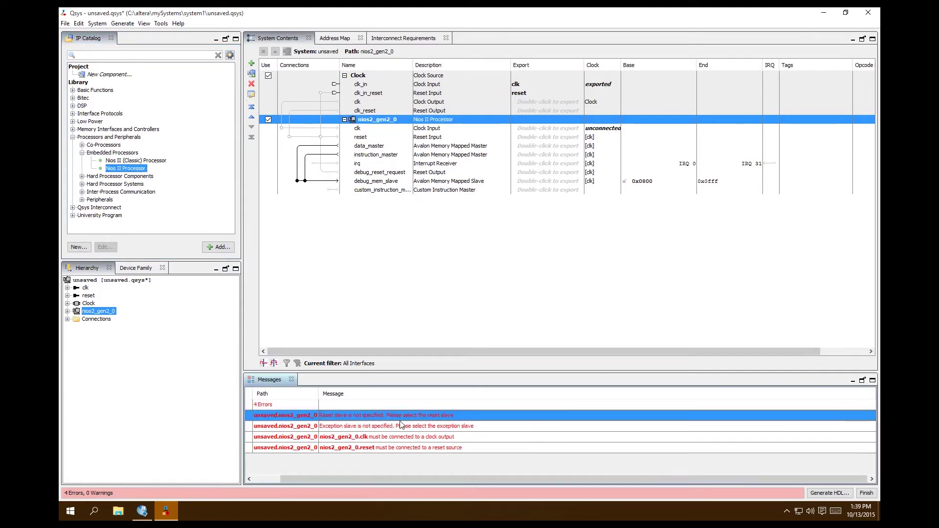
pyautogui.click(362, 139)
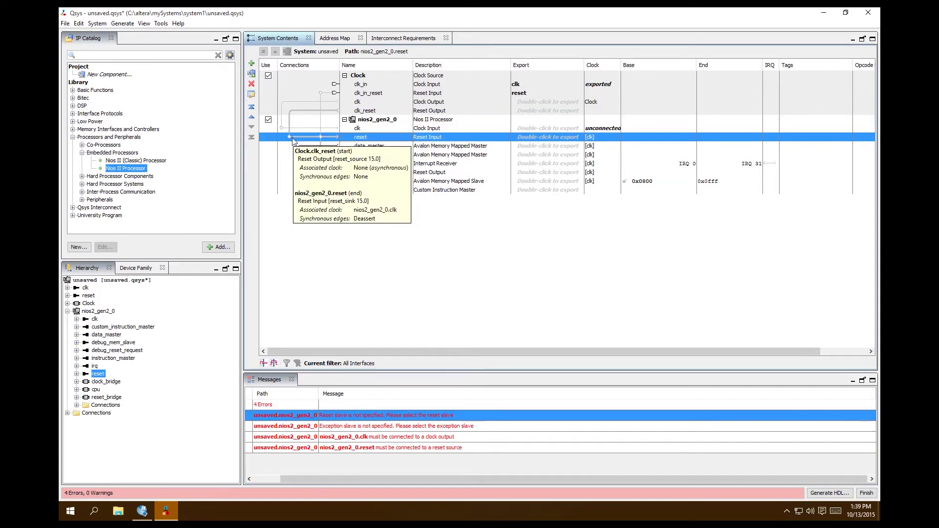
pyautogui.click(290, 137)
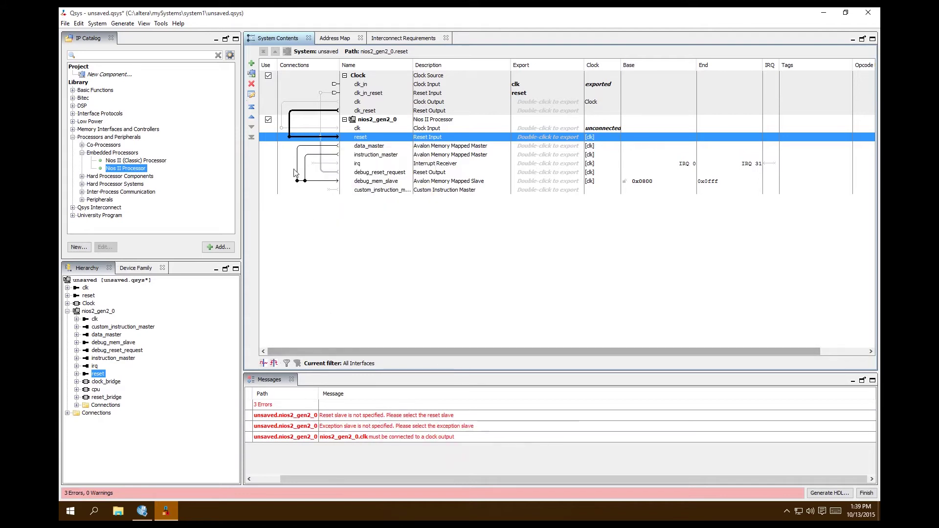
# - Try toggling the clk_reset connection and linking debug_reset_request to the processor's reset input, keeping only the clk_reset link
pyautogui.click(290, 139)
pyautogui.click(290, 138)
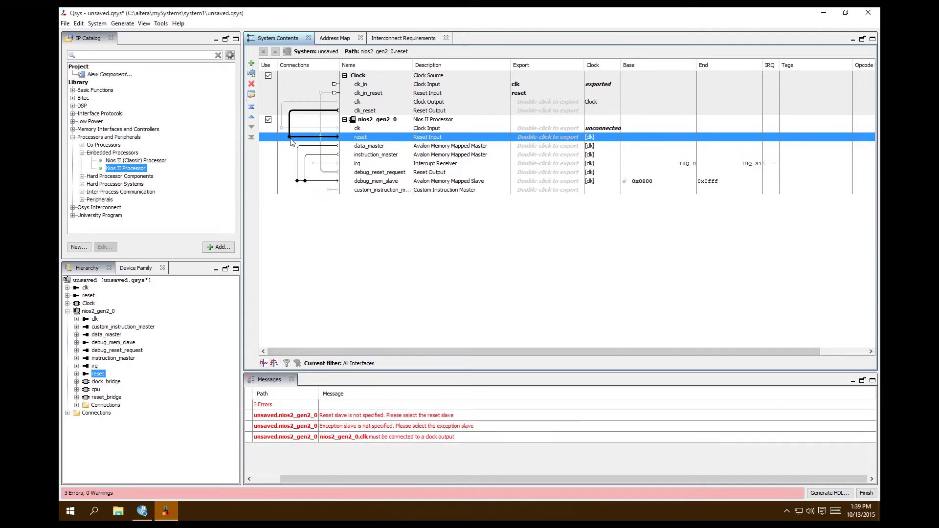
pyautogui.click(290, 139)
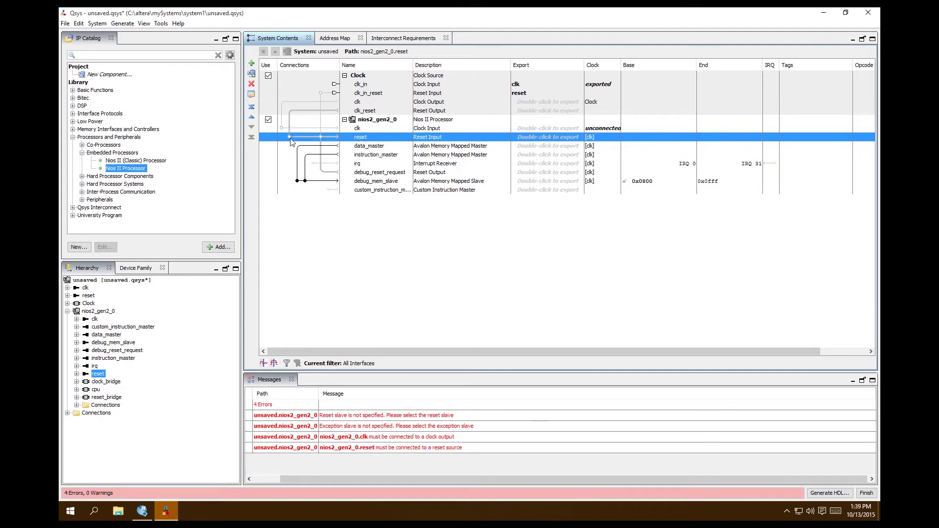
pyautogui.click(290, 139)
pyautogui.click(321, 138)
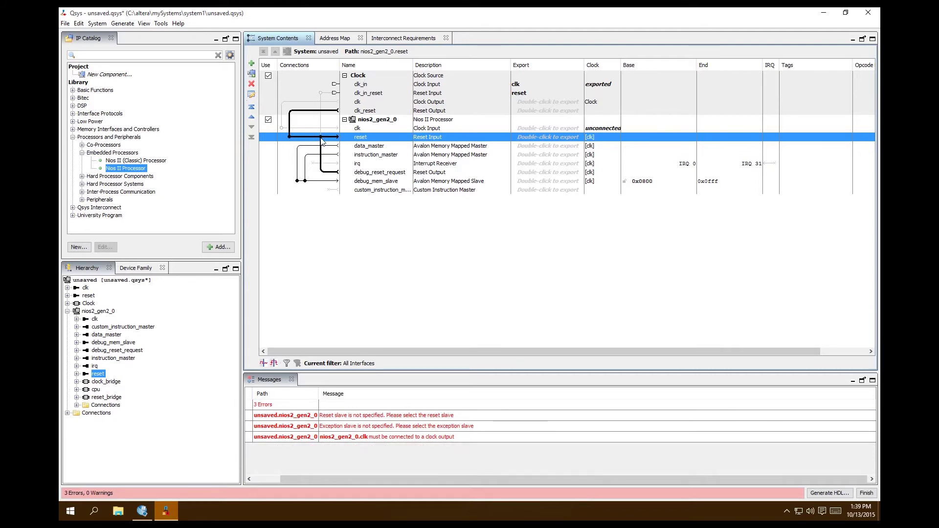
pyautogui.click(321, 138)
pyautogui.click(370, 112)
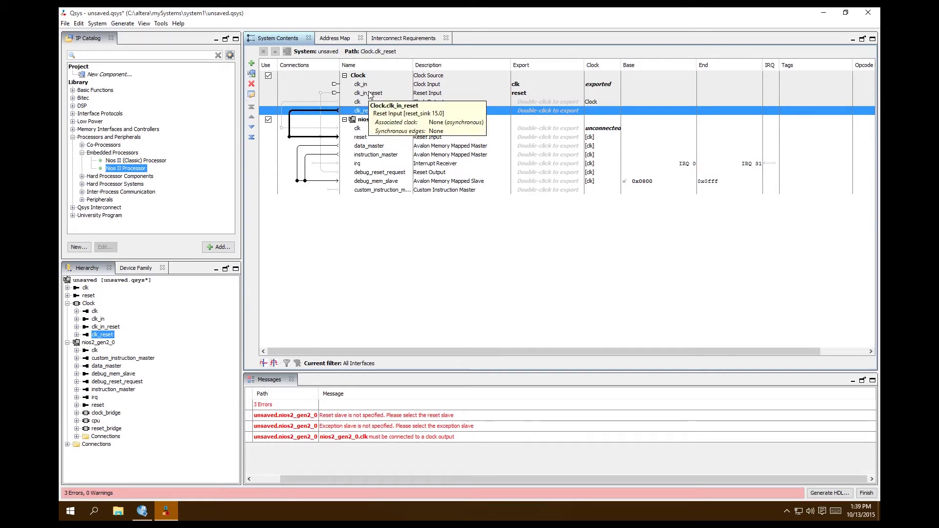
# - Connect the Clock component's clk output to the Nios II processor's clk input
pyautogui.click(369, 94)
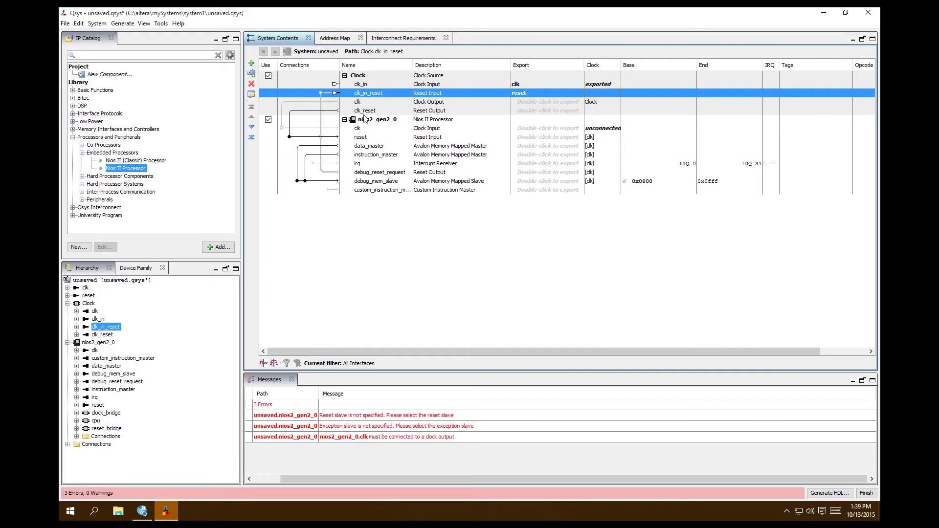
pyautogui.click(282, 129)
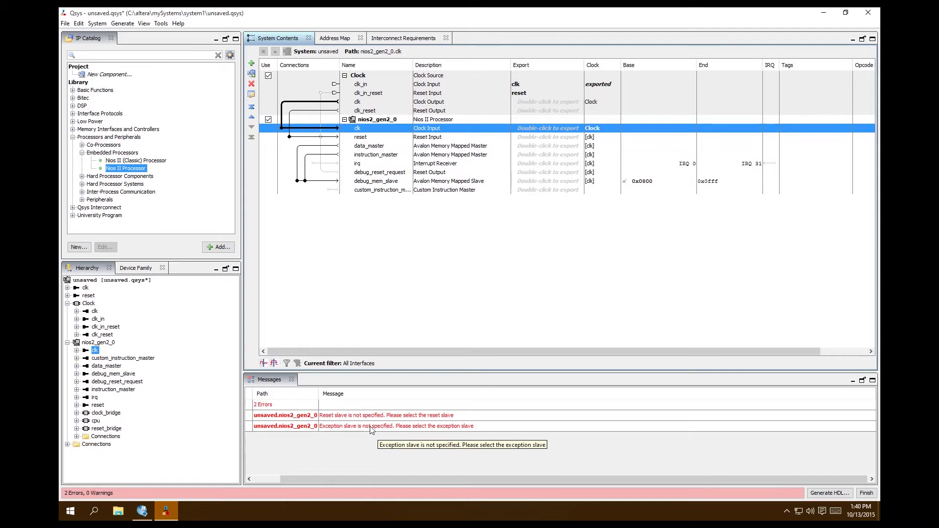
# - Search the IP catalog for "on chip" and start adding an On-Chip Memory (RAM or ROM) component
pyautogui.click(127, 56)
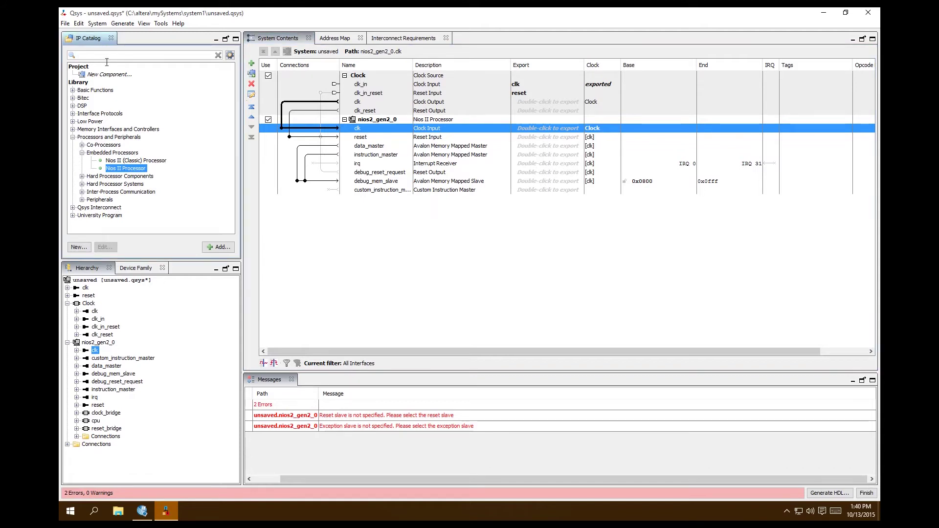
pyautogui.write('on chip')
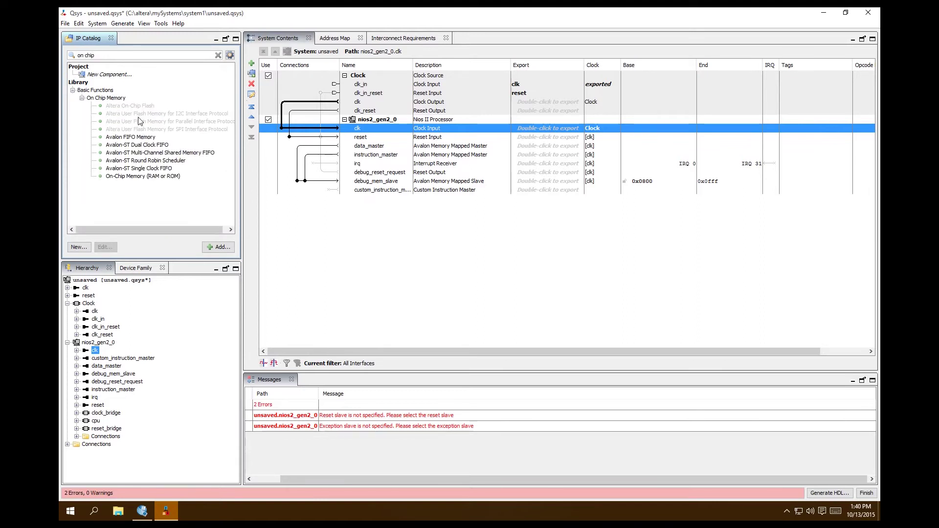
pyautogui.click(143, 178)
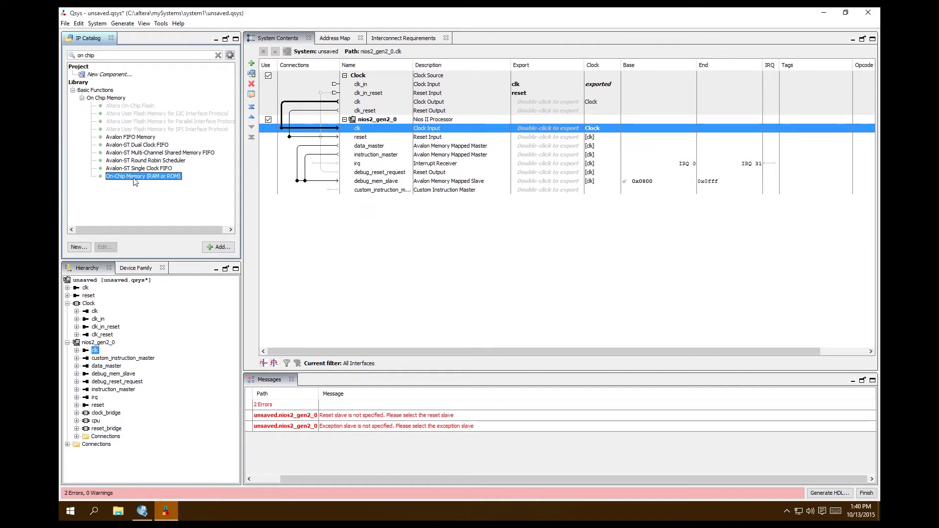
pyautogui.doubleClick(136, 179)
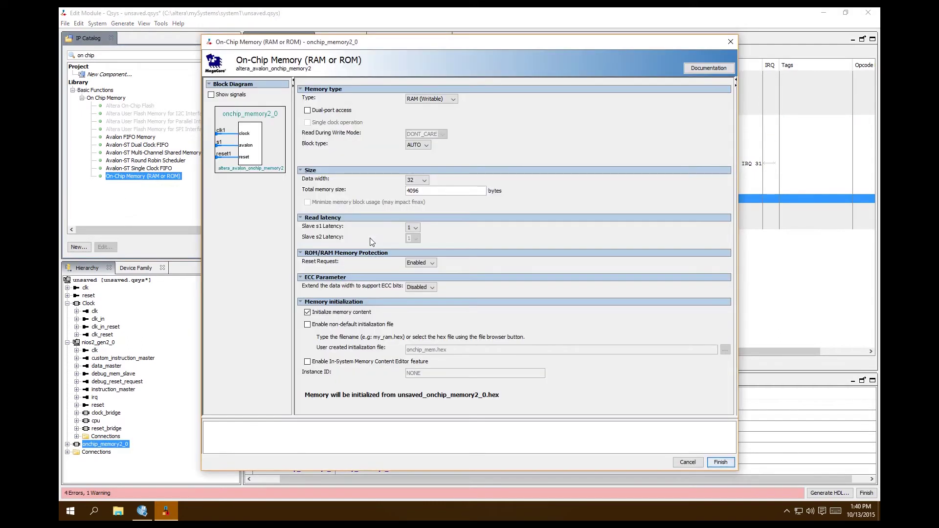
# - Keep the memory type as RAM (Writable), set the total memory size to 20400 bytes, and finish adding the on-chip memory
pyautogui.click(453, 99)
pyautogui.click(446, 99)
pyautogui.click(431, 193)
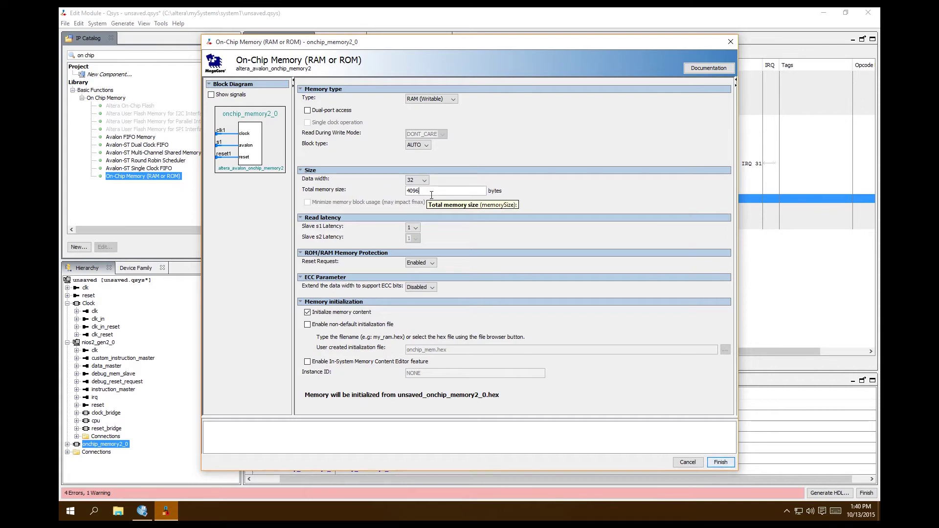
pyautogui.press('BackSpace')
pyautogui.press('BackSpace')
pyautogui.press('BackSpace')
pyautogui.press('BackSpace')
pyautogui.write('0')
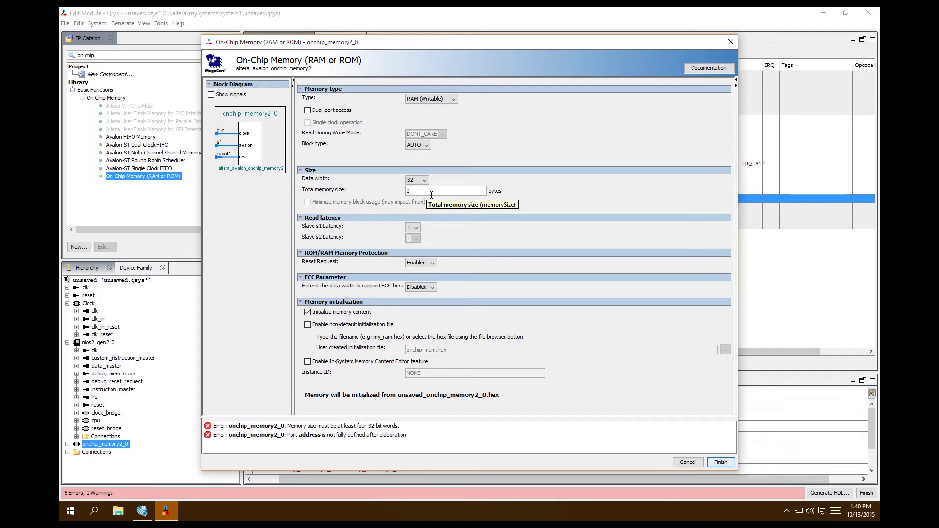
pyautogui.write('20')
pyautogui.press('Home')
pyautogui.press('Delete')
pyautogui.press('End')
pyautogui.write('4')
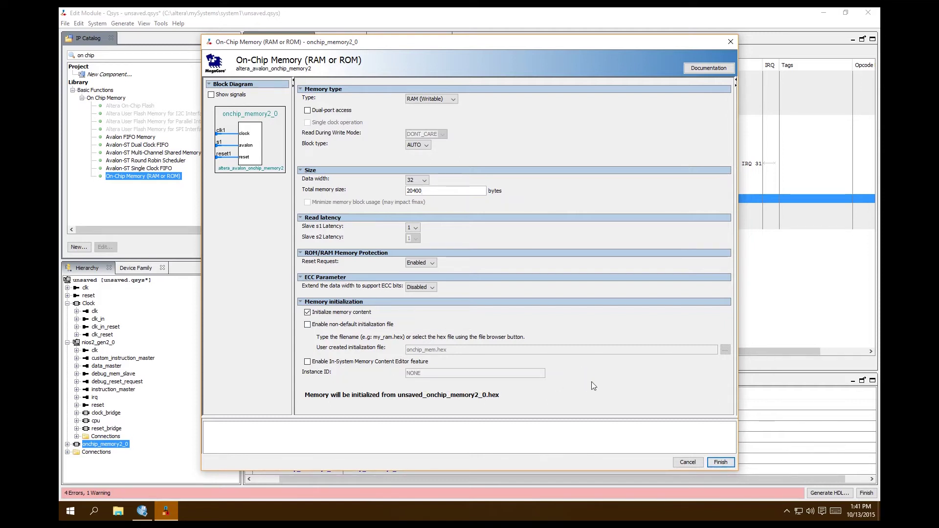
pyautogui.click(721, 463)
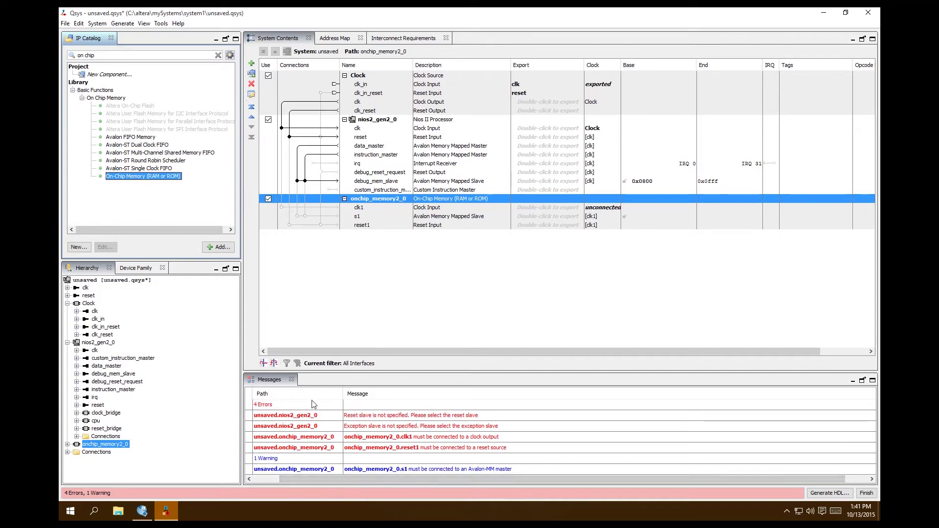
# - Connect the on-chip memory's clk1 to the Clock's clk output and its s1 slave to the processor's data_master and instruction_master
pyautogui.click(352, 208)
pyautogui.click(282, 208)
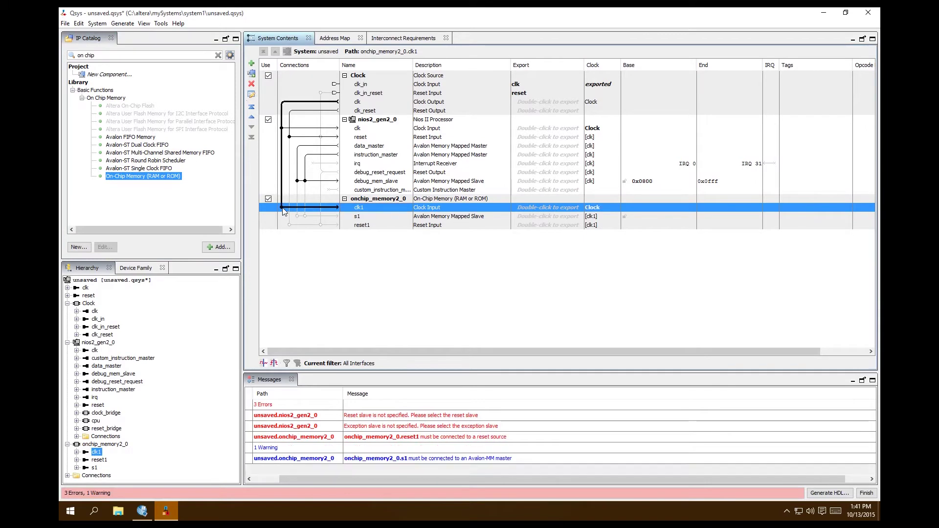
pyautogui.click(358, 217)
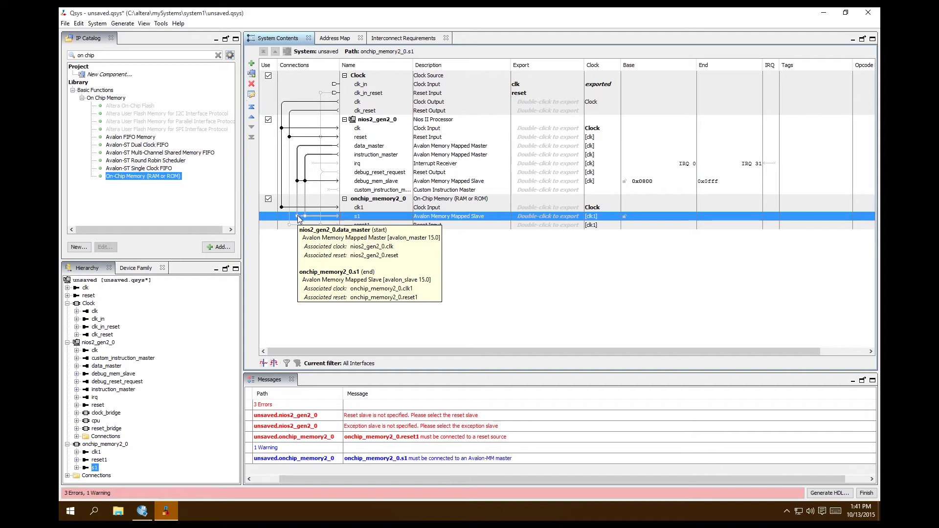
pyautogui.click(297, 216)
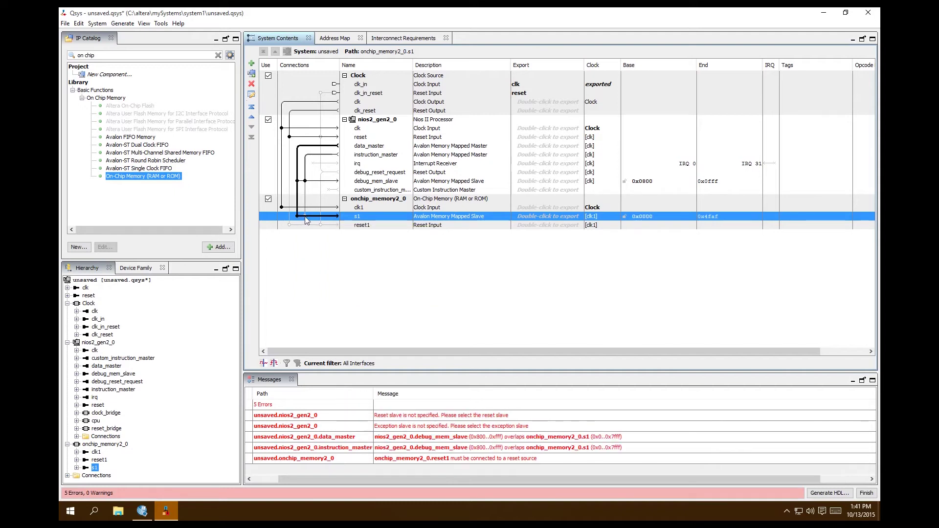
pyautogui.click(305, 217)
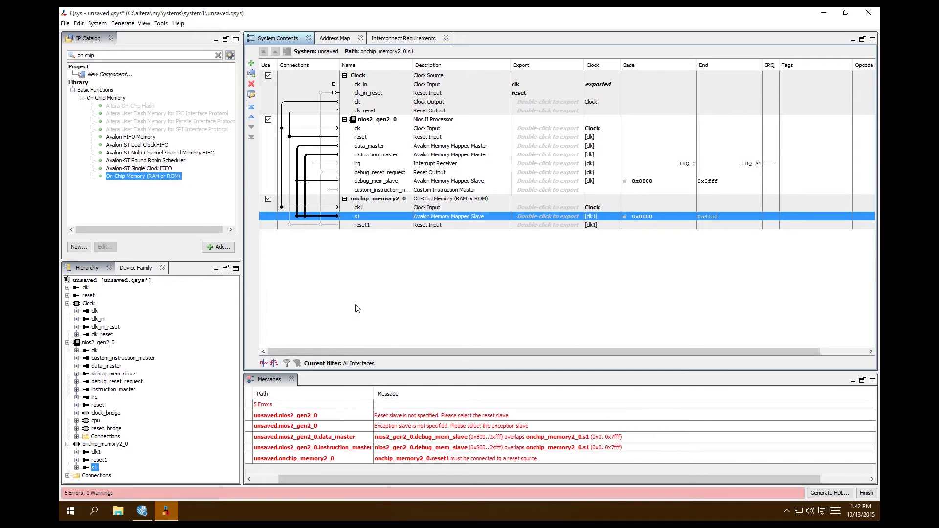
# - Connect the on-chip memory's reset1 to clk_reset and debug_reset_request, and link debug_reset_request to the processor's reset input
pyautogui.click(299, 225)
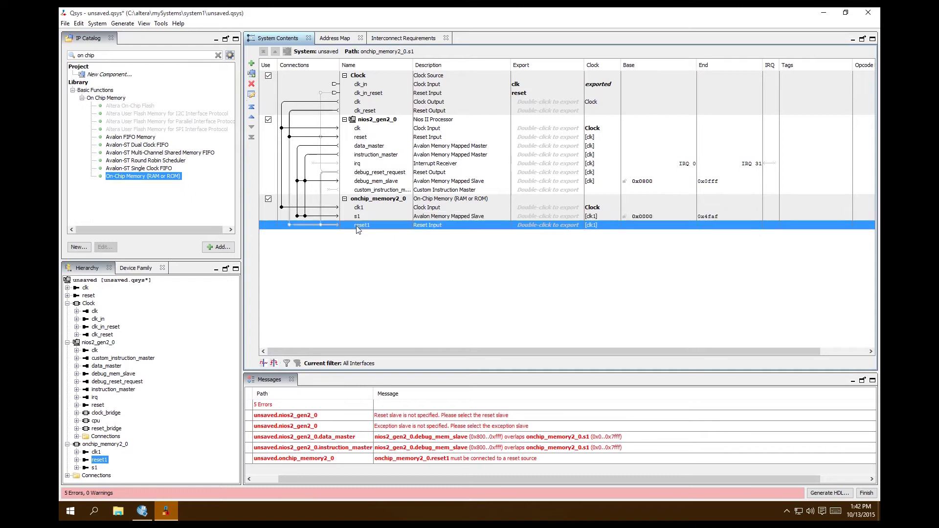
pyautogui.click(289, 225)
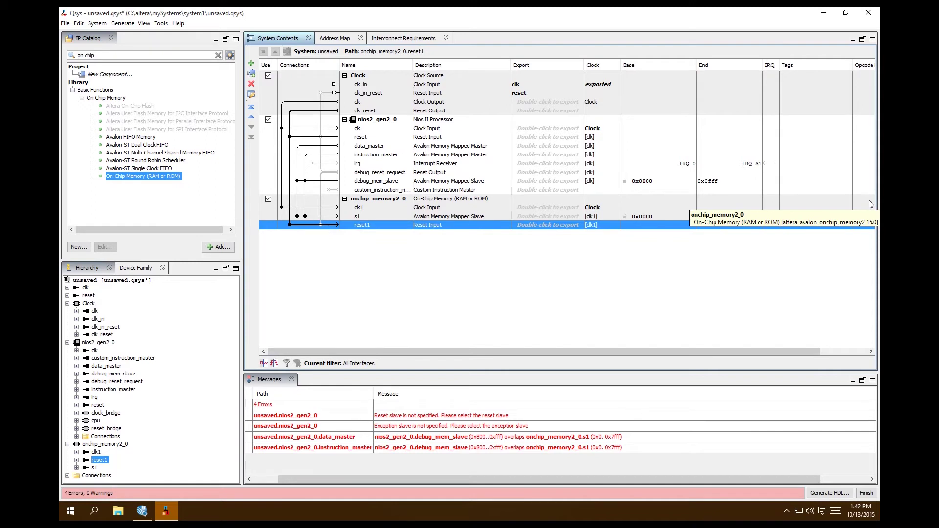
pyautogui.click(322, 139)
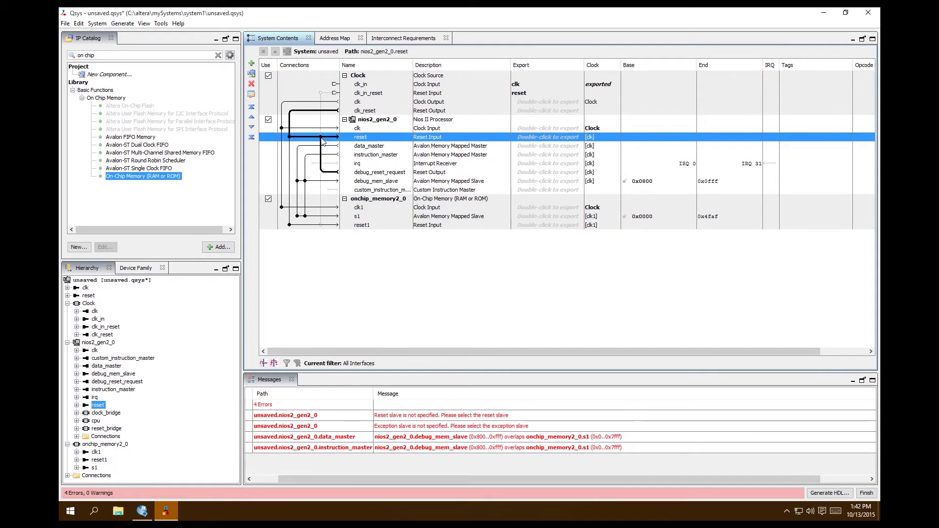
pyautogui.click(320, 226)
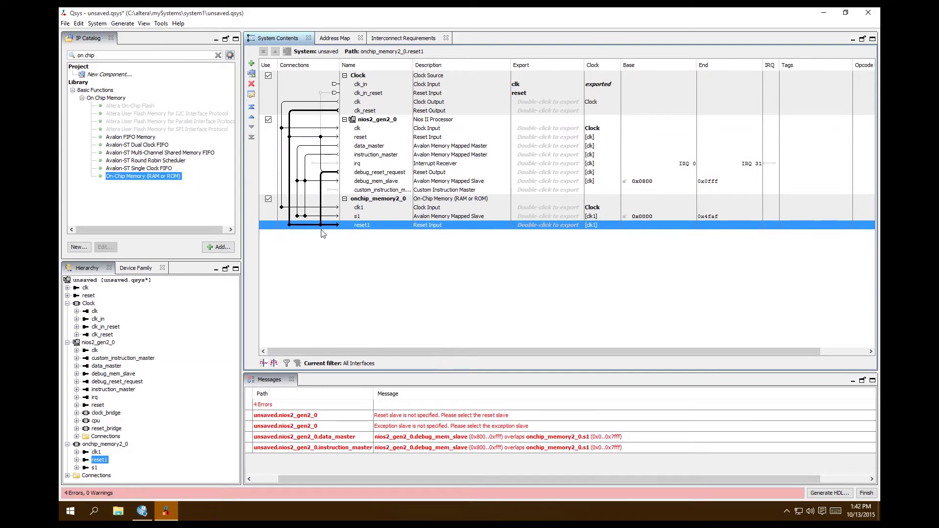
# - Remove both reset connections from the on-chip memory's reset1 input and create a global reset network instead
pyautogui.click(321, 225)
pyautogui.click(289, 225)
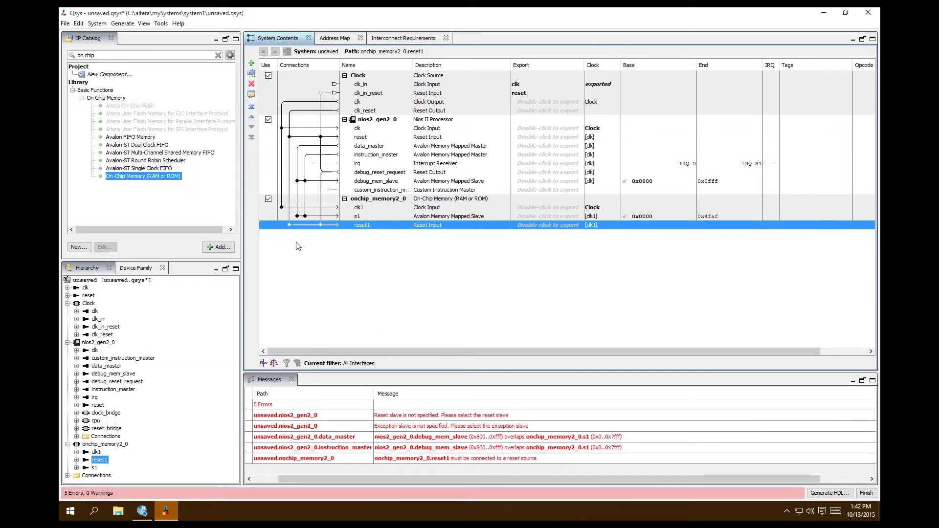
pyautogui.click(97, 24)
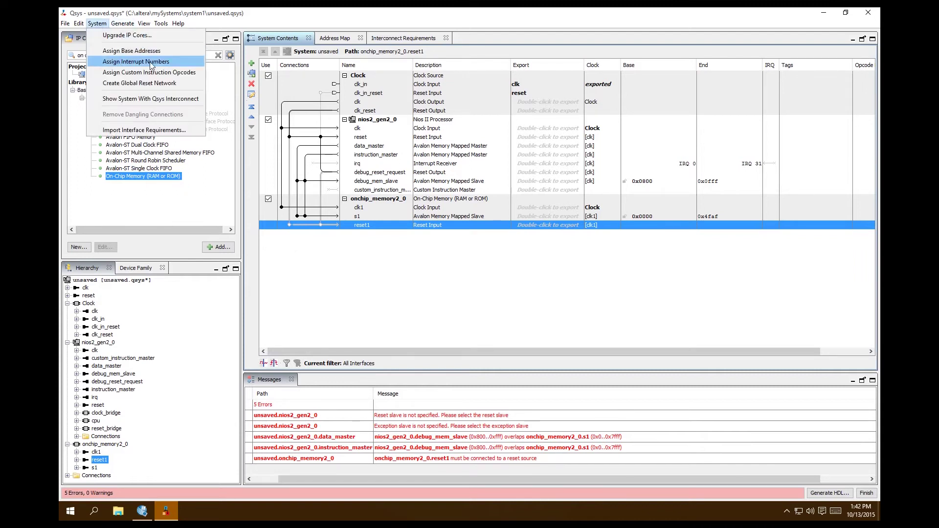
pyautogui.click(171, 87)
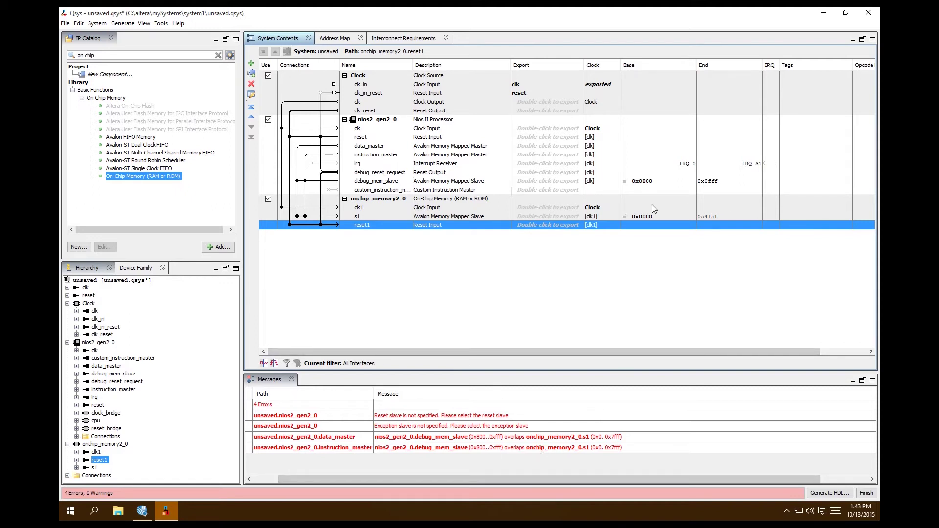
# - Lock the base address of the on-chip memory's s1 slave and assign the system's base addresses automatically
pyautogui.click(624, 216)
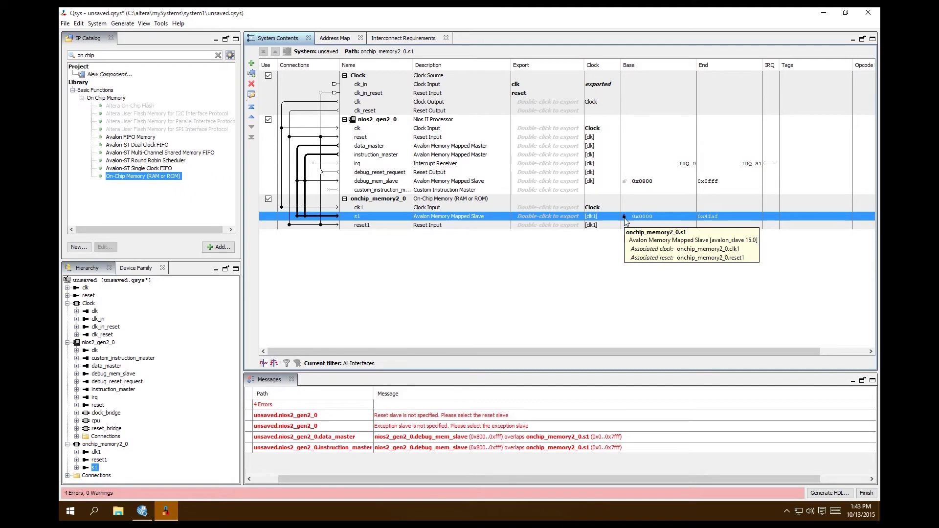
pyautogui.click(632, 183)
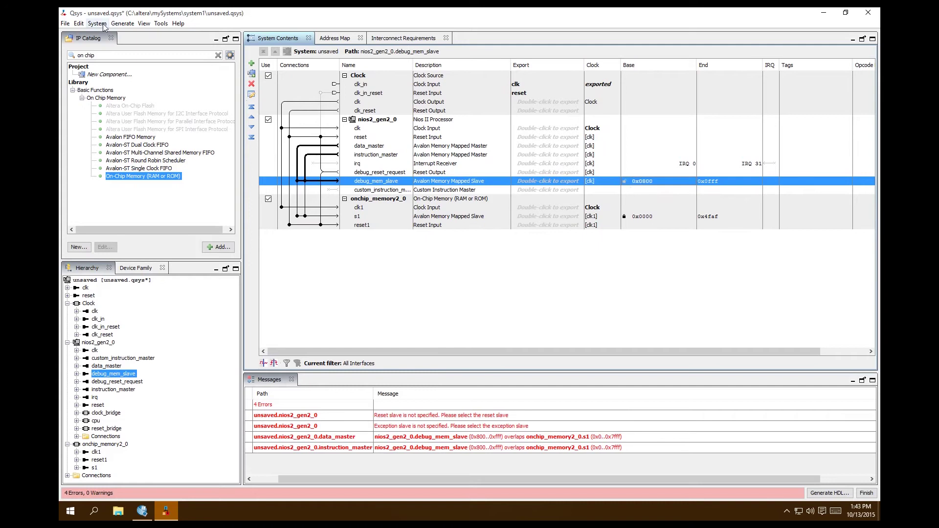
pyautogui.click(122, 23)
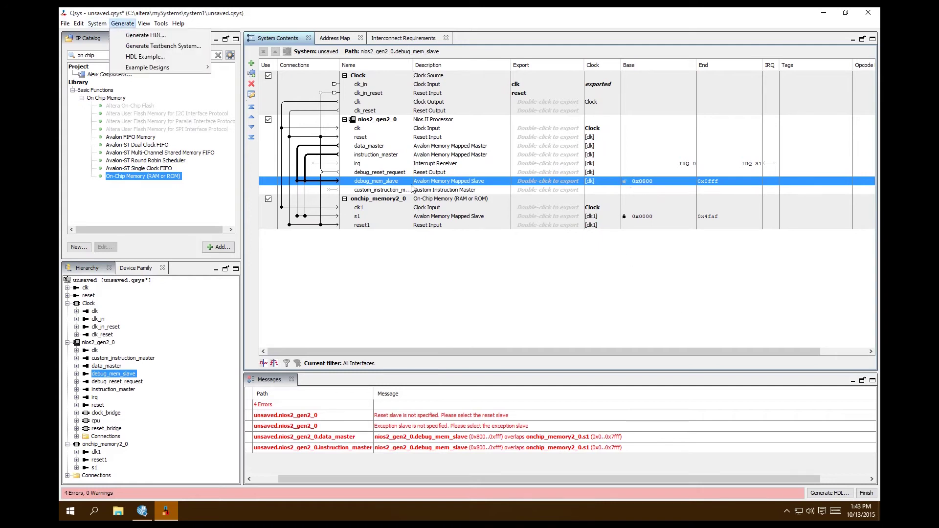
pyautogui.moveTo(101, 22)
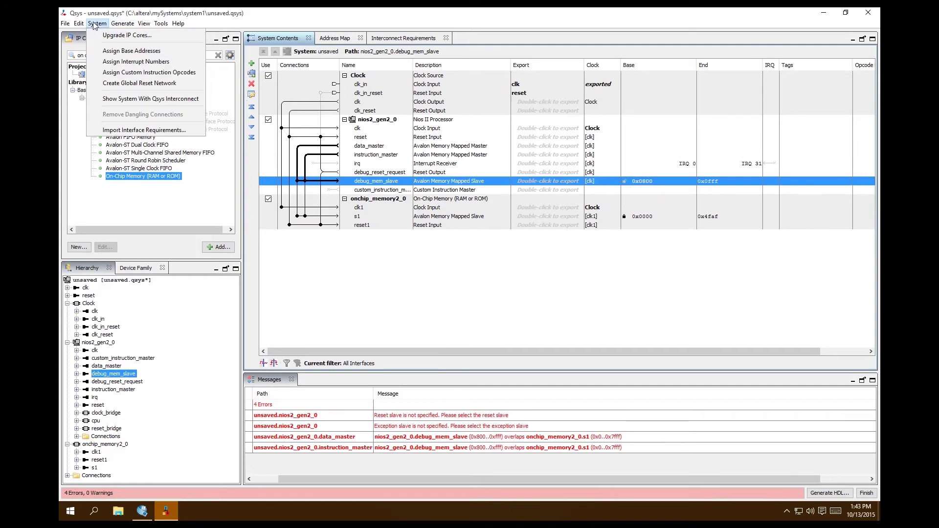
pyautogui.click(104, 51)
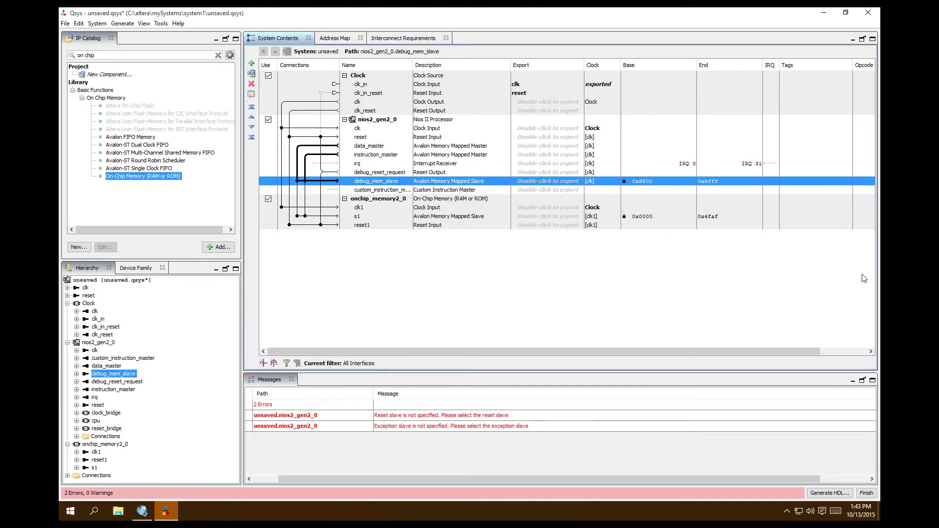
# - Search the IP catalog for "jtag" and add a JTAG UART component with its default FIFO settings
pyautogui.click(158, 59)
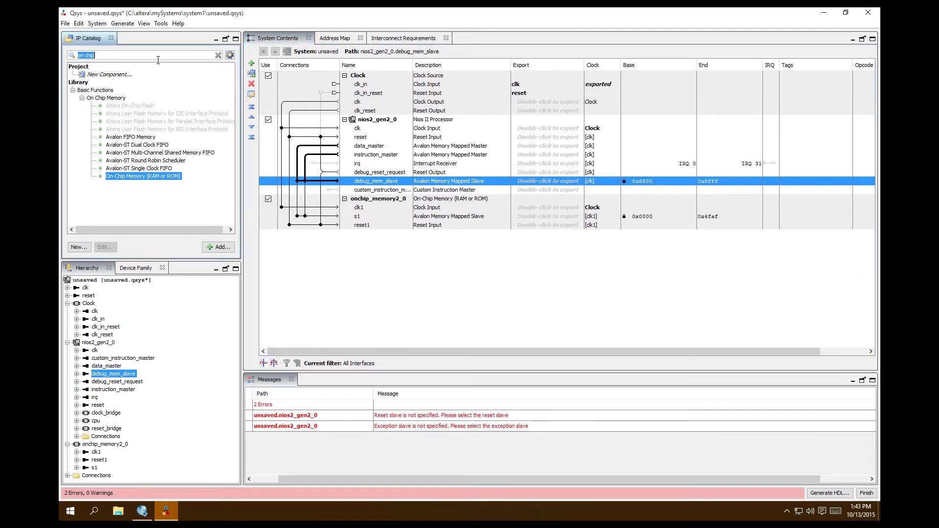
pyautogui.write('jtag')
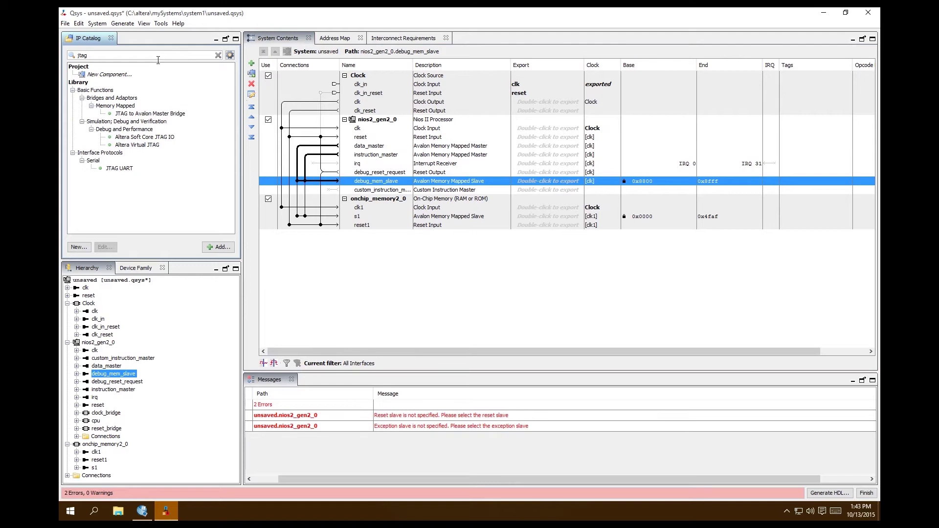
pyautogui.click(123, 170)
pyautogui.doubleClick(120, 169)
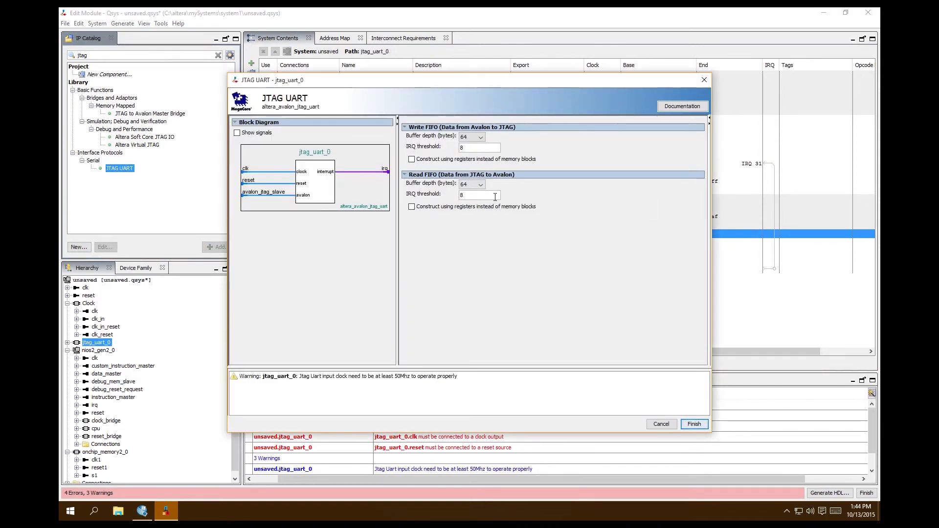
pyautogui.click(701, 425)
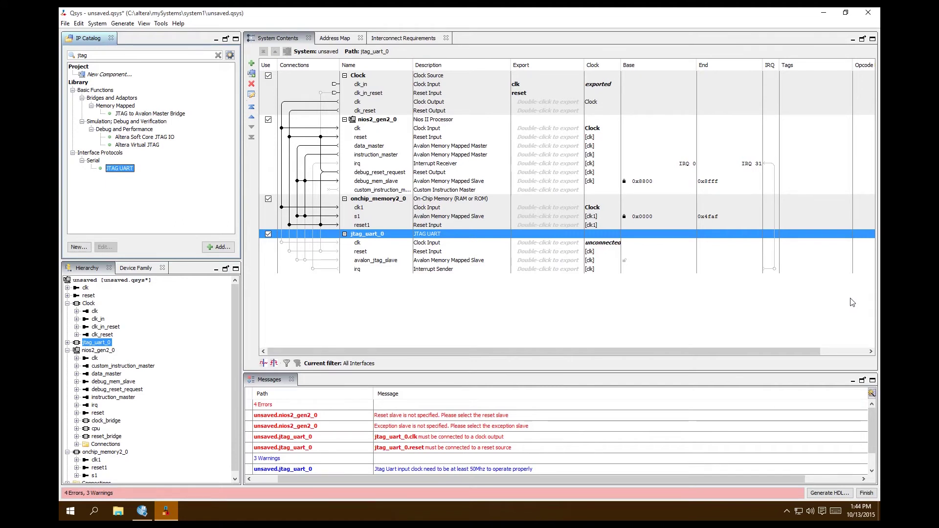
# - Connect the JTAG UART's clk input to the Clock's clk output and its reset input to clk_reset and debug_reset_request
pyautogui.click(281, 242)
pyautogui.click(371, 253)
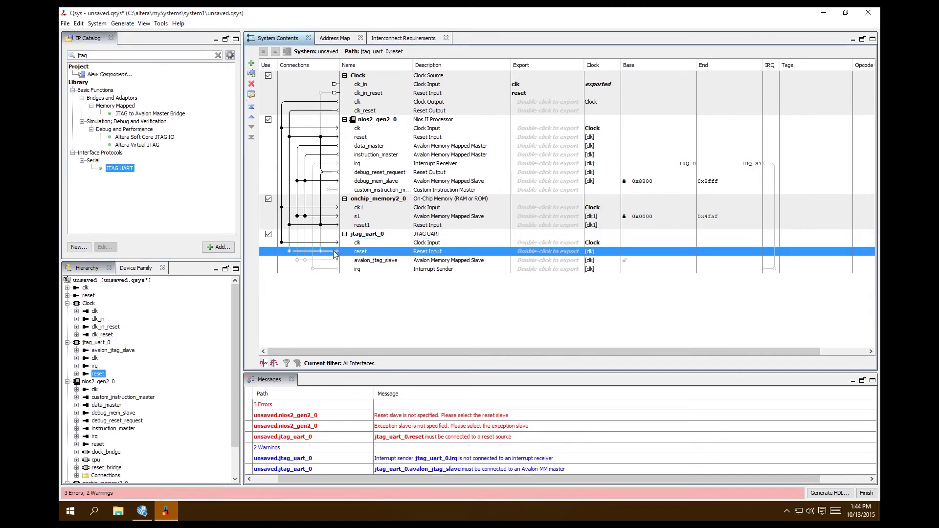
pyautogui.click(289, 252)
pyautogui.click(319, 252)
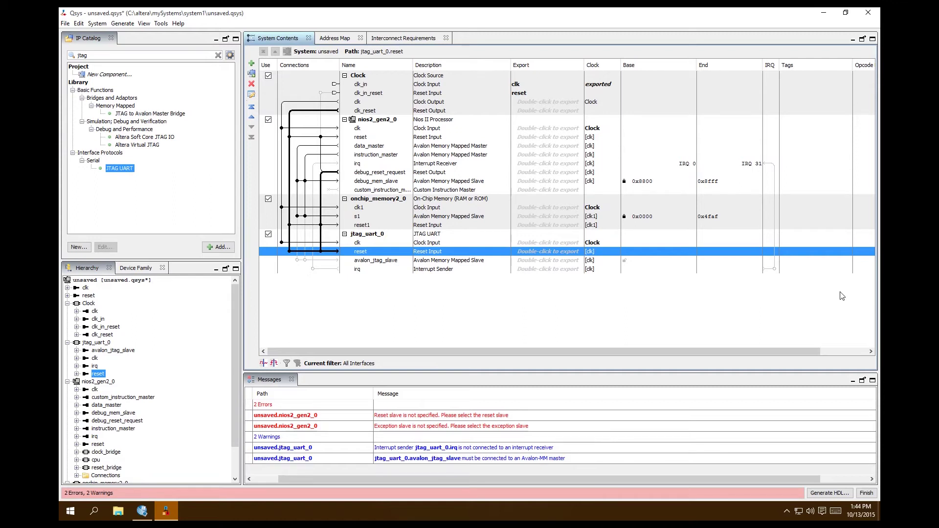
# - Connect the JTAG UART's avalon_jtag_slave to the processor's data_master and instruction_master, and select the UART's irq interface
pyautogui.click(436, 261)
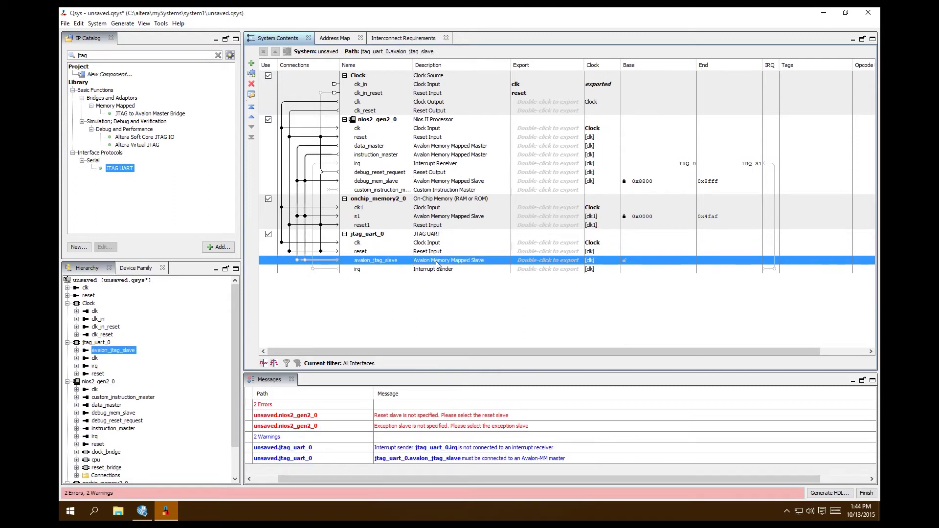
pyautogui.click(297, 260)
pyautogui.click(304, 260)
pyautogui.click(313, 269)
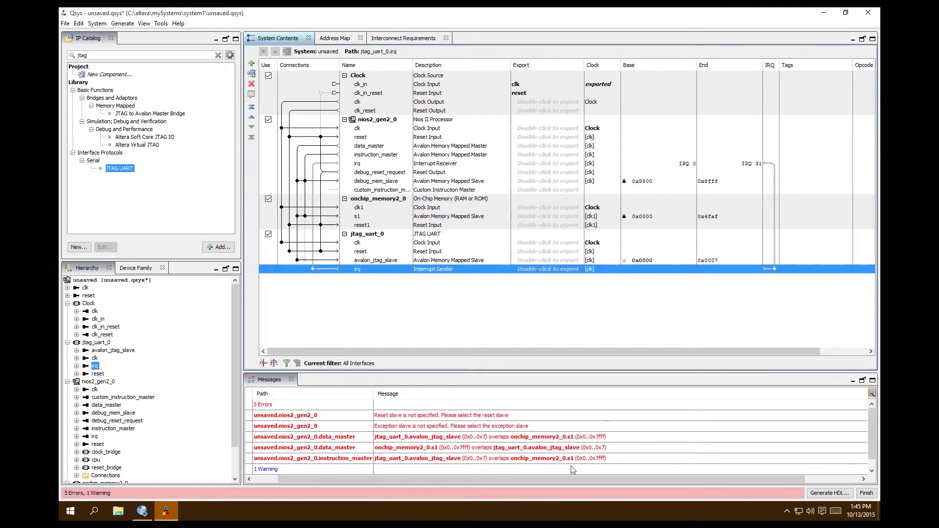
# - Assign the system's base addresses automatically and lock the base address of the JTAG UART's avalon_jtag_slave
pyautogui.click(97, 23)
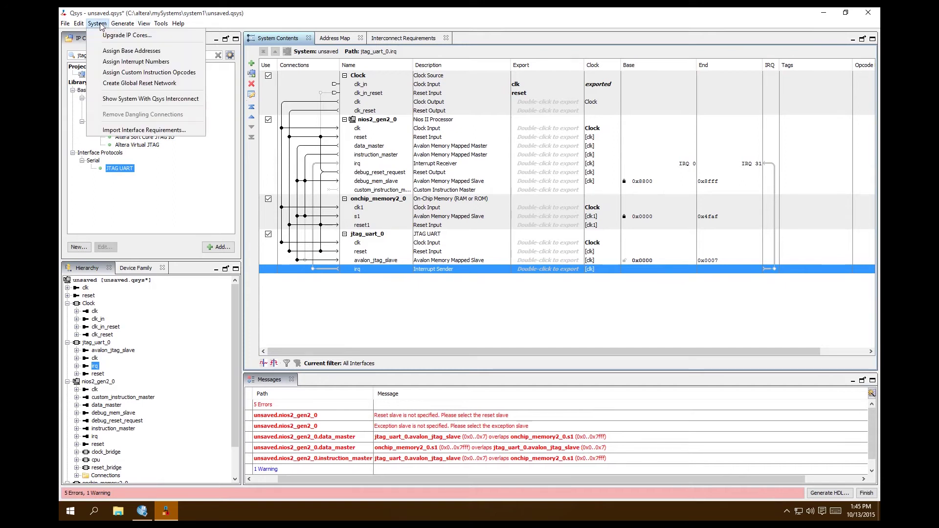
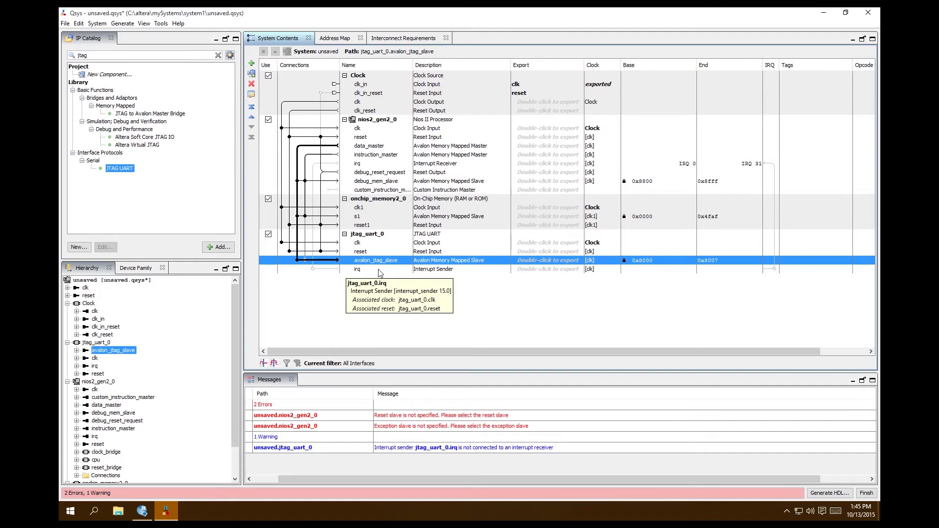
# - Connect the JTAG UART's irq sender to the processor's interrupt receiver and confirm its IRQ number
pyautogui.click(774, 269)
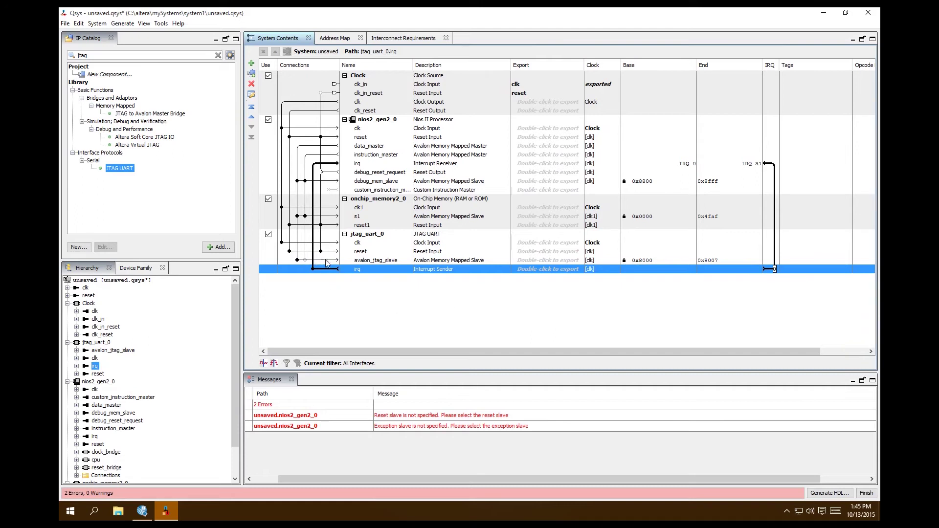
pyautogui.doubleClick(777, 272)
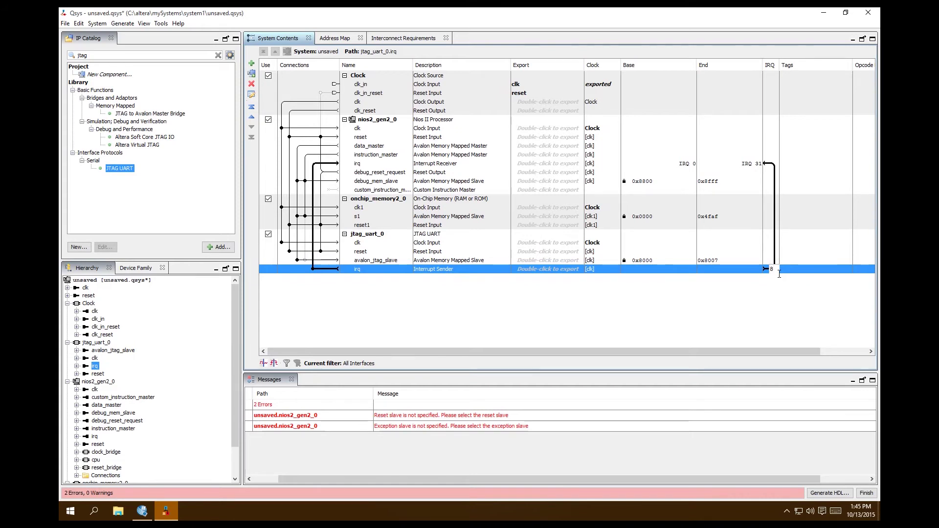
pyautogui.press('Return')
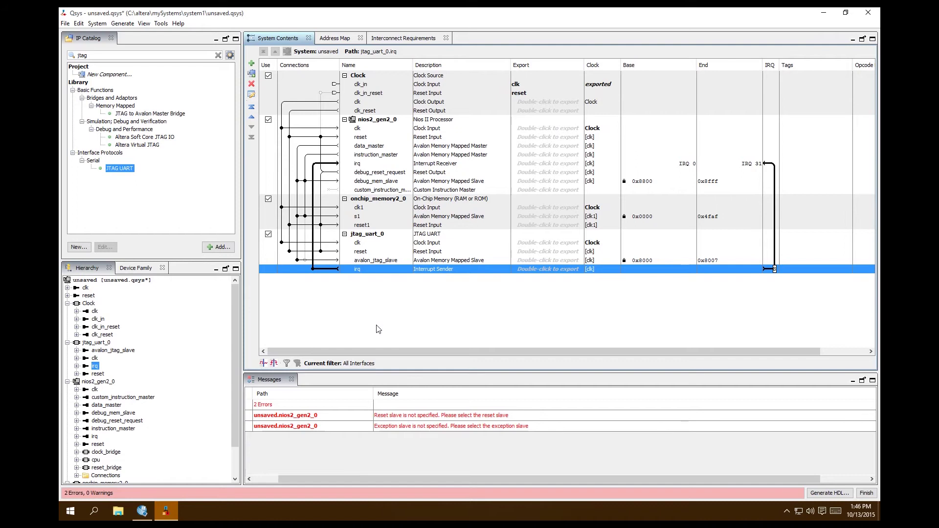
# - Rename the Nios II processor component as nios__processor
pyautogui.click(420, 426)
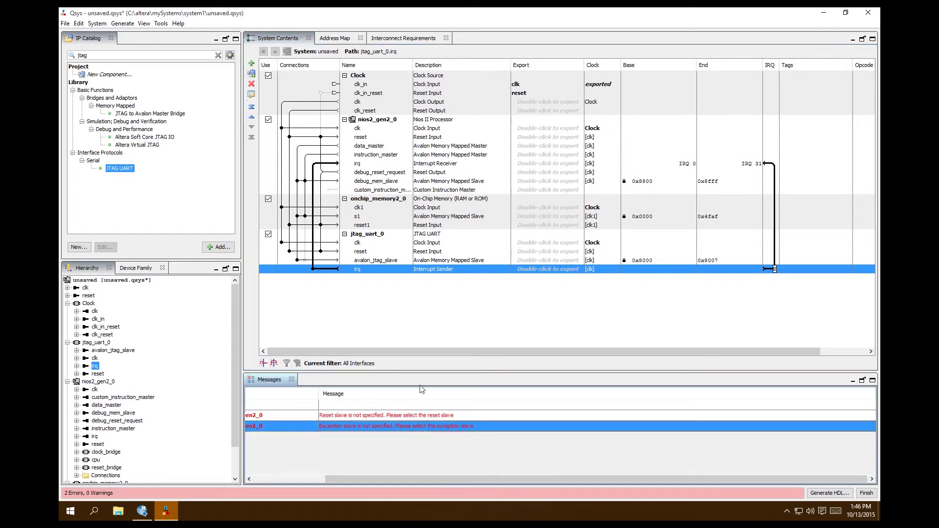
pyautogui.click(363, 201)
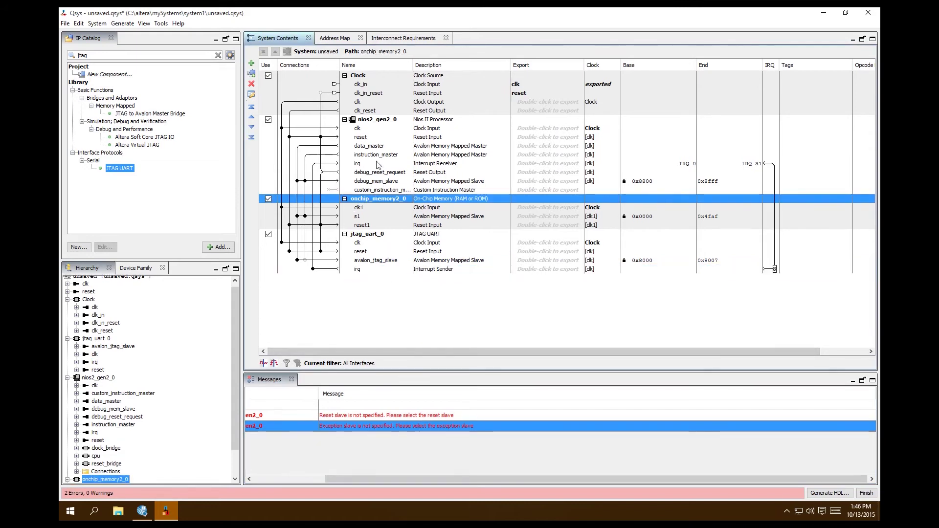
pyautogui.rightClick(375, 122)
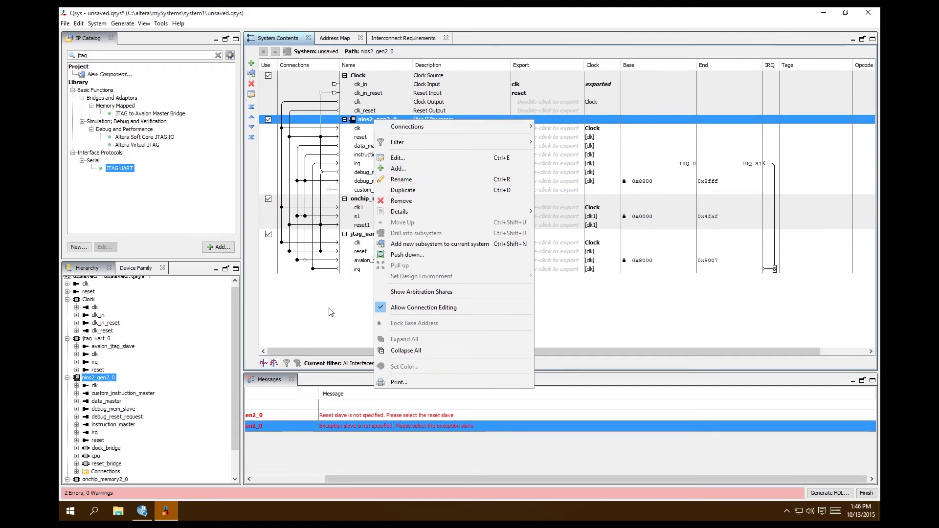
pyautogui.click(348, 277)
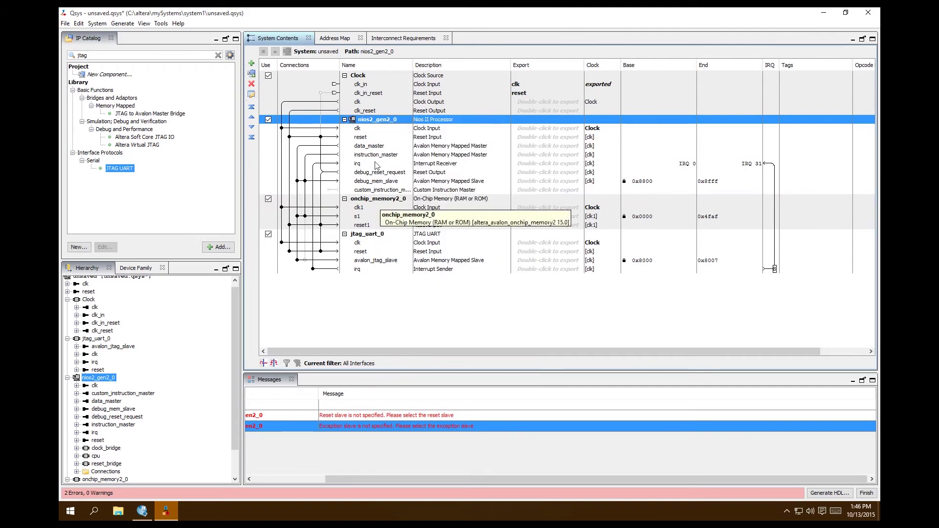
pyautogui.rightClick(383, 121)
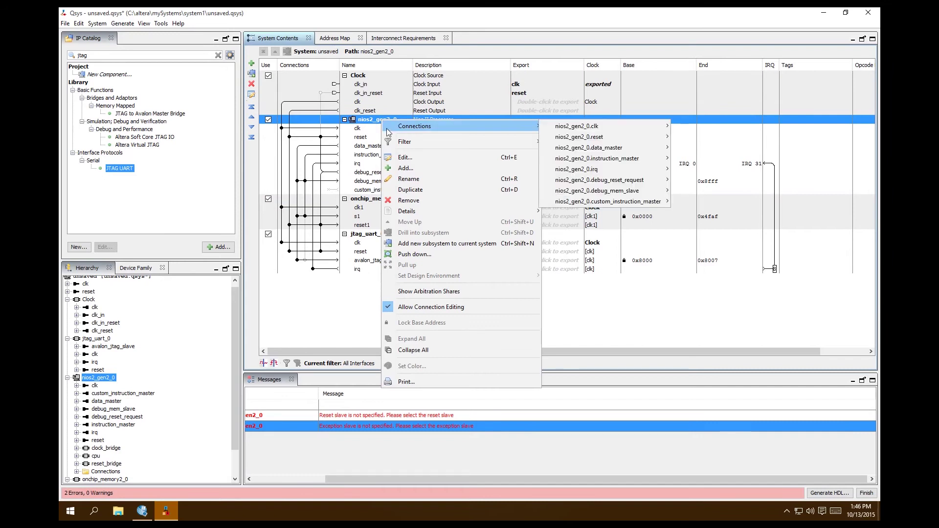
pyautogui.click(408, 179)
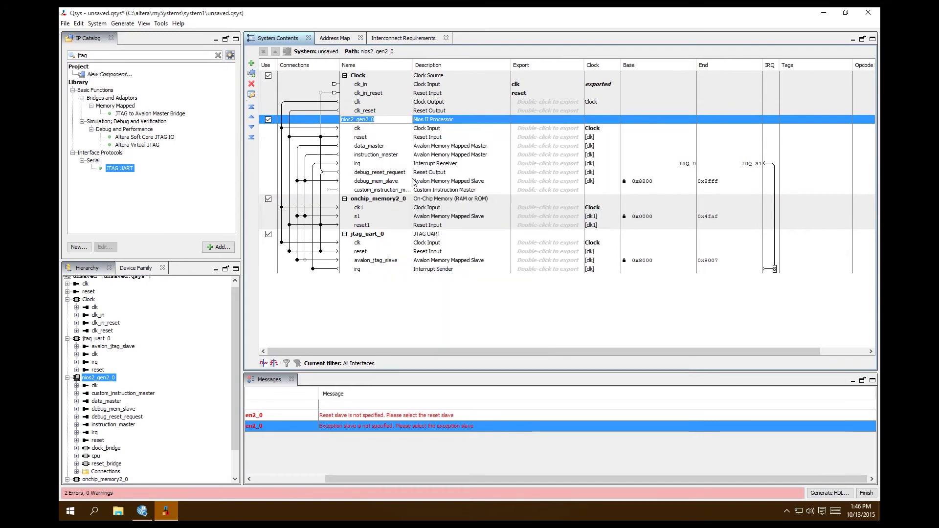
pyautogui.write('ni')
pyautogui.write('or')
pyautogui.press('Return')
# - Rename the on-chip memory component as onchip_memory
pyautogui.click(375, 201)
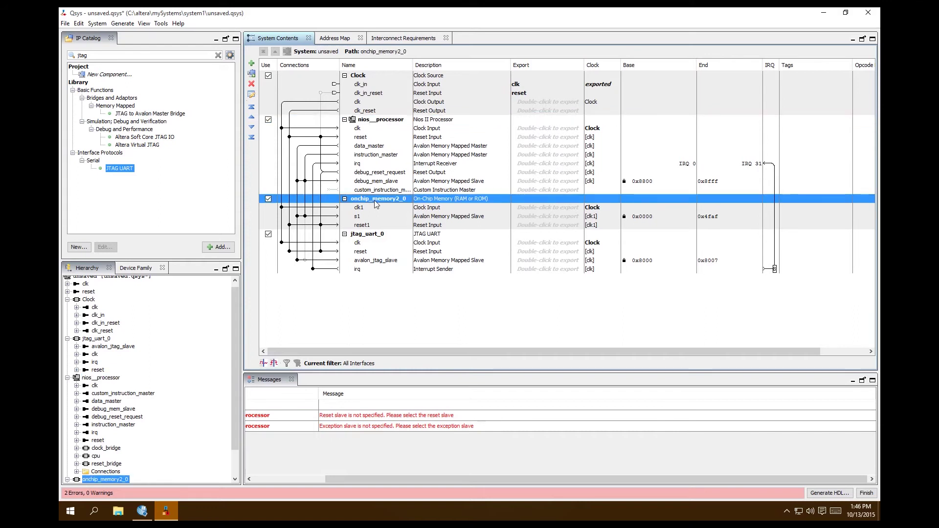
pyautogui.rightClick(375, 201)
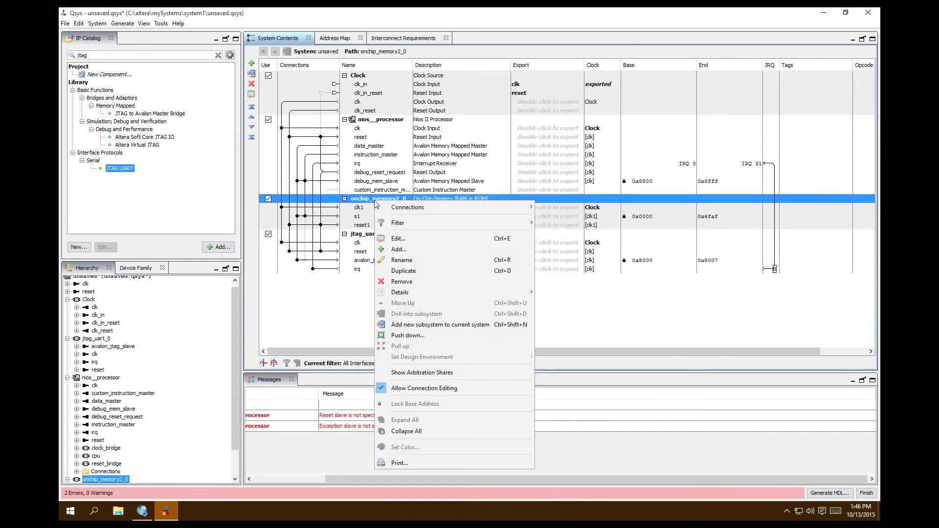
pyautogui.click(410, 261)
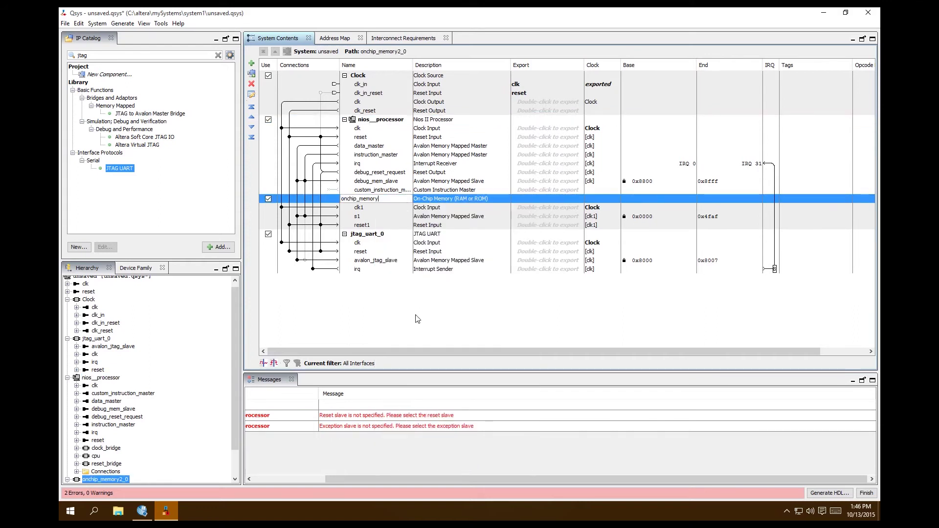
pyautogui.press('Return')
# - Rename the JTAG UART component as jtag_uart
pyautogui.click(376, 238)
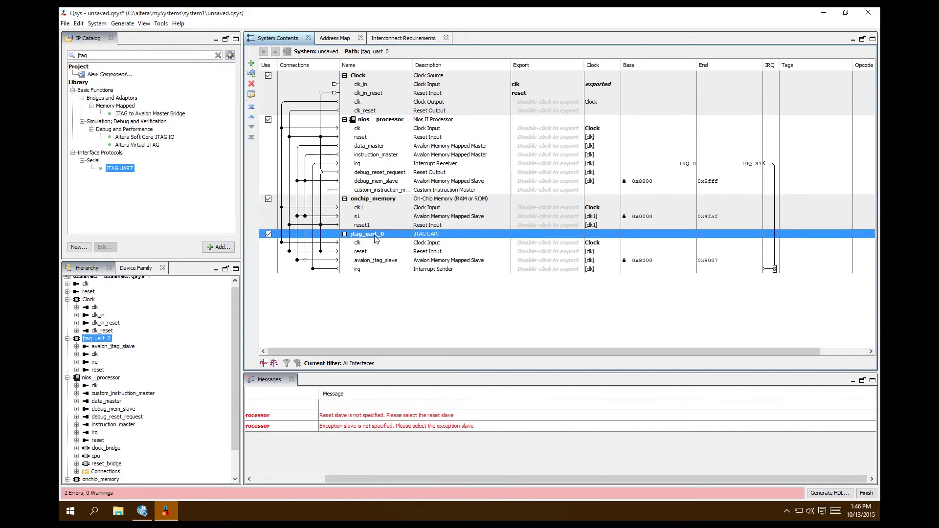
pyautogui.rightClick(376, 238)
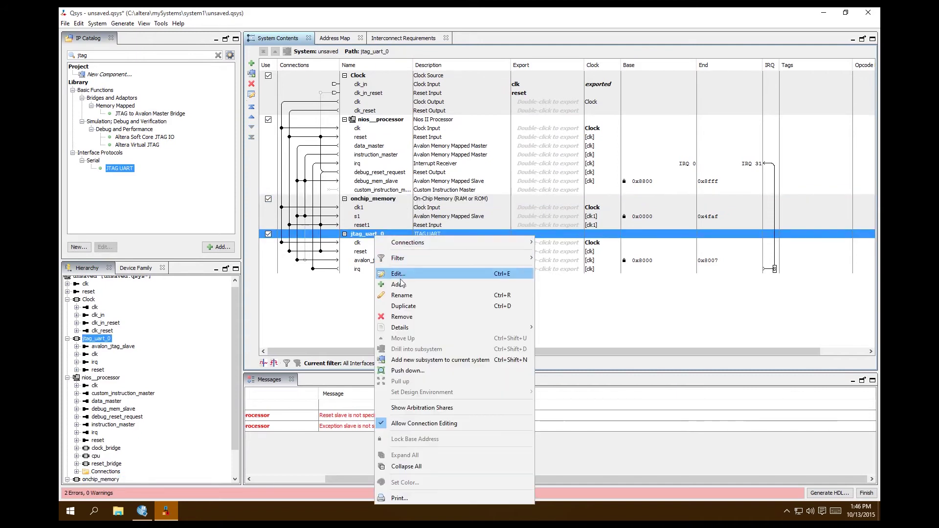
pyautogui.click(402, 296)
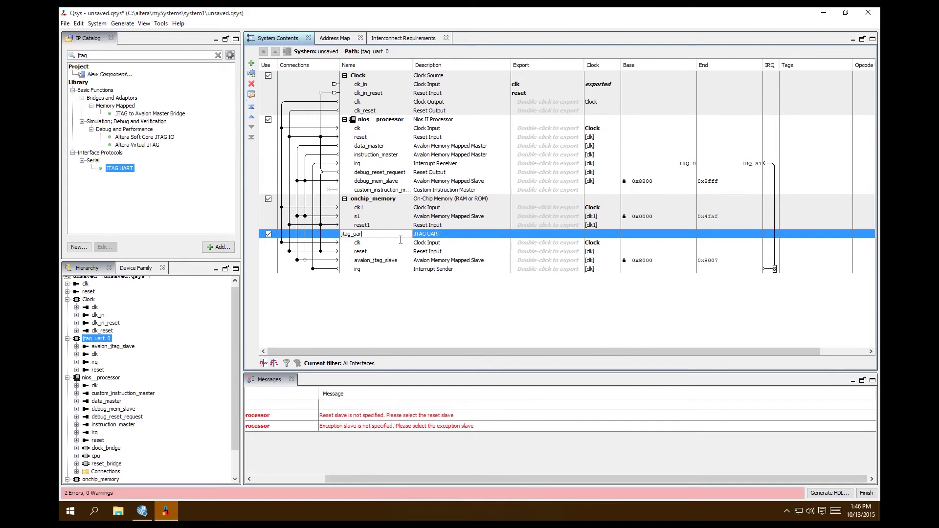
pyautogui.write('t')
pyautogui.press('Return')
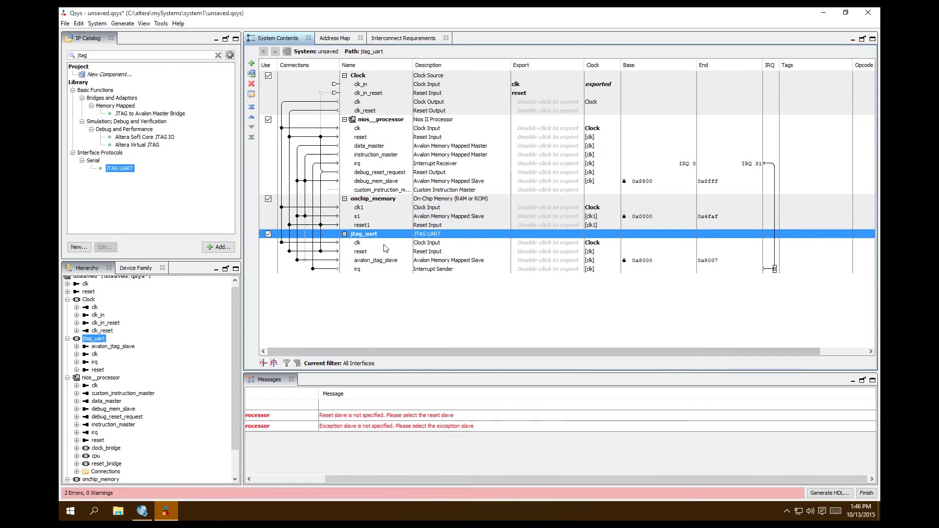
# - Correct the Nios II processor component's name to nios_processor, with a single underscore
pyautogui.click(384, 121)
pyautogui.rightClick(383, 123)
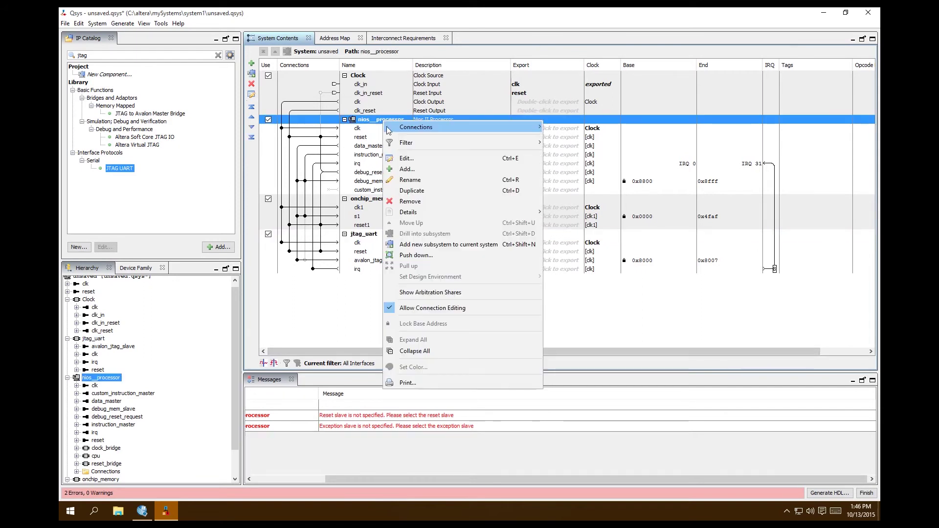
pyautogui.click(413, 171)
pyautogui.write('nios_processor')
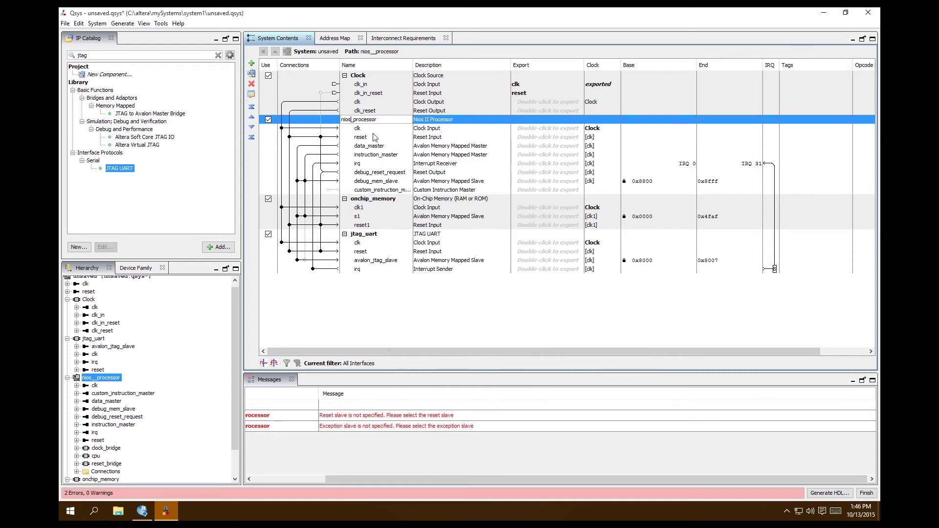
pyautogui.press('Return')
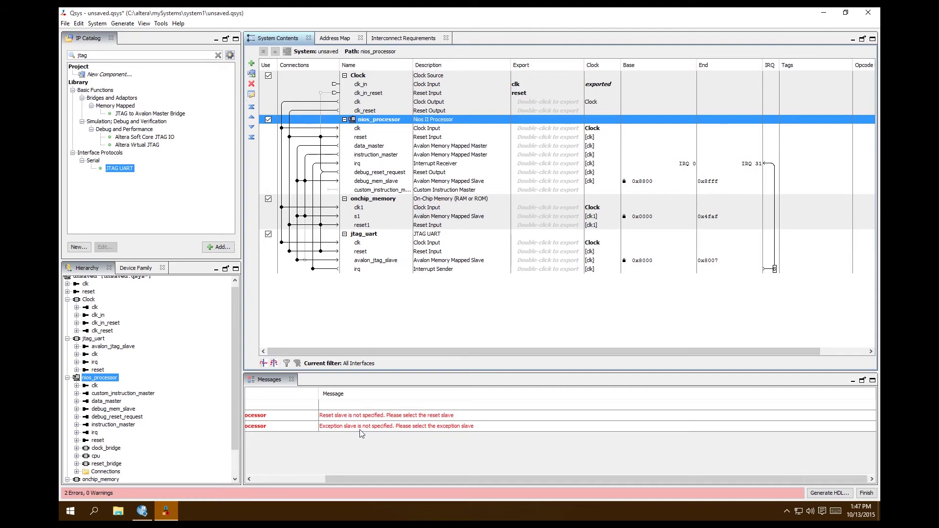
# - Set both the reset vector memory and the exception vector memory of the Nios II processor to onchip_memory.s1
pyautogui.doubleClick(393, 124)
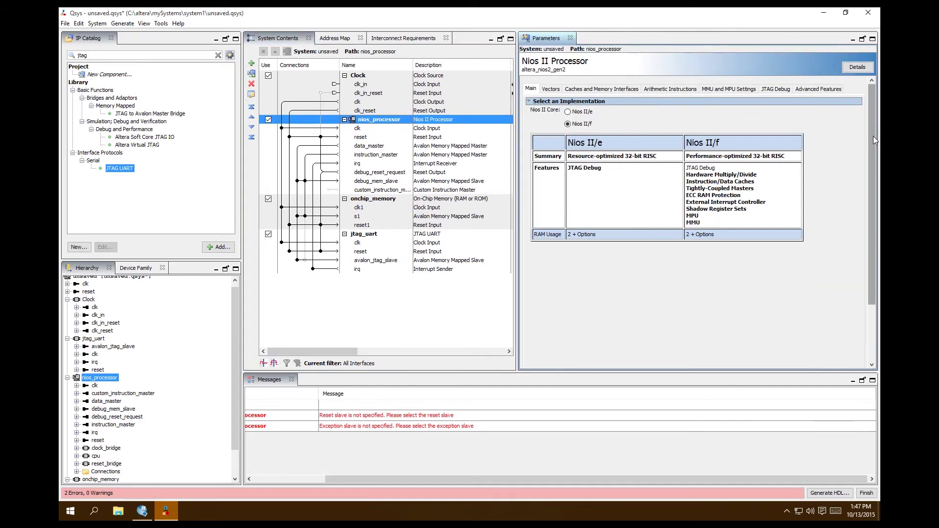
pyautogui.click(551, 89)
pyautogui.click(651, 111)
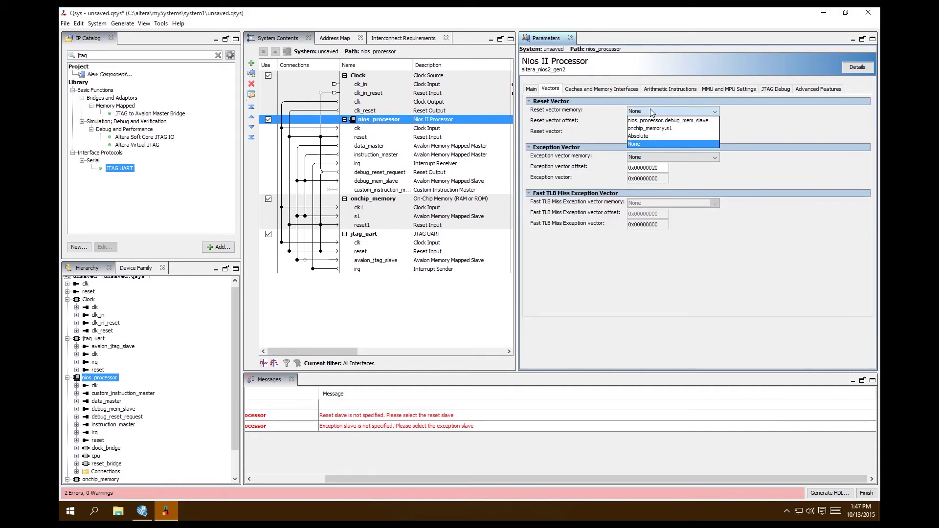
pyautogui.click(677, 129)
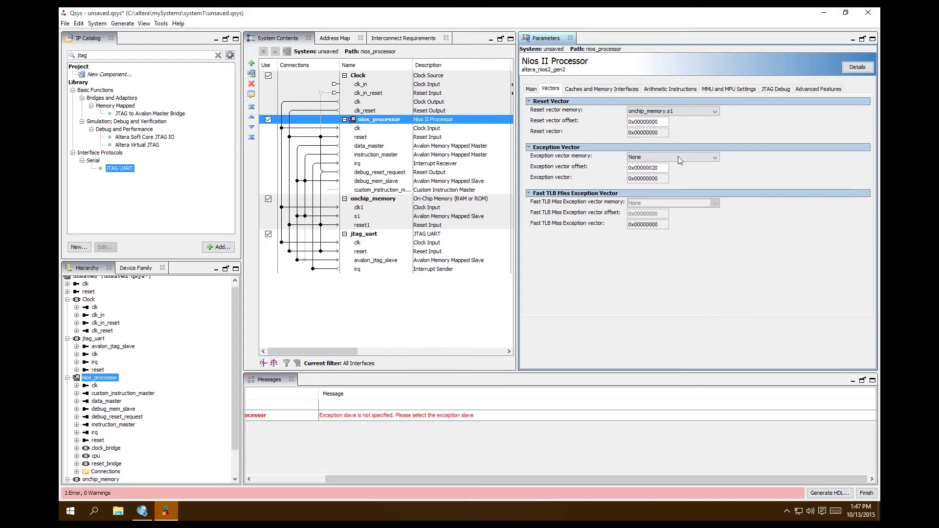
pyautogui.click(676, 156)
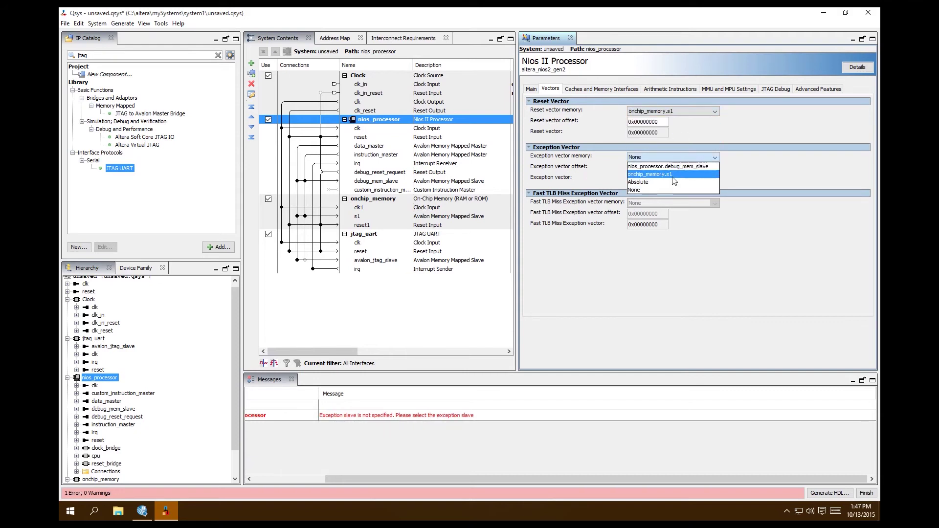
pyautogui.click(673, 176)
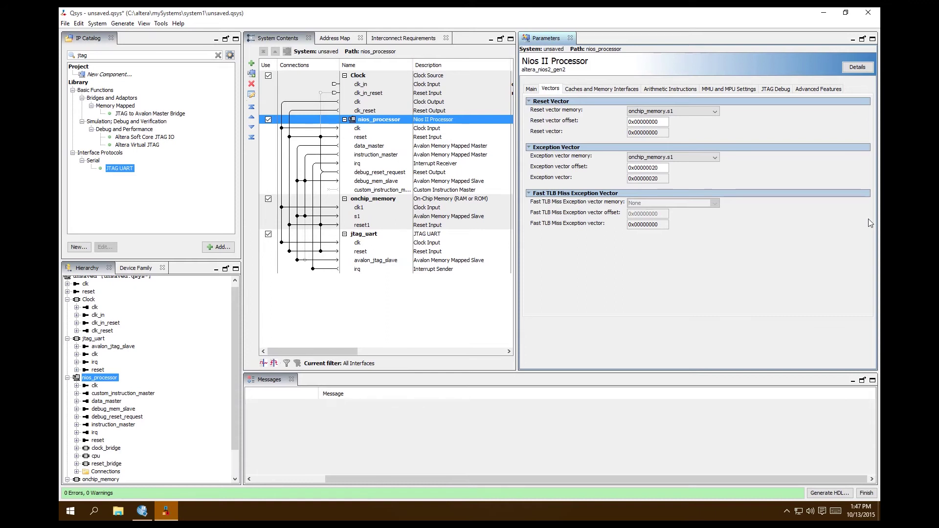
# - Review the processor's cache, arithmetic, MMU and MPU, JTAG debug, advanced feature and vector settings, and close its parameters
pyautogui.click(601, 89)
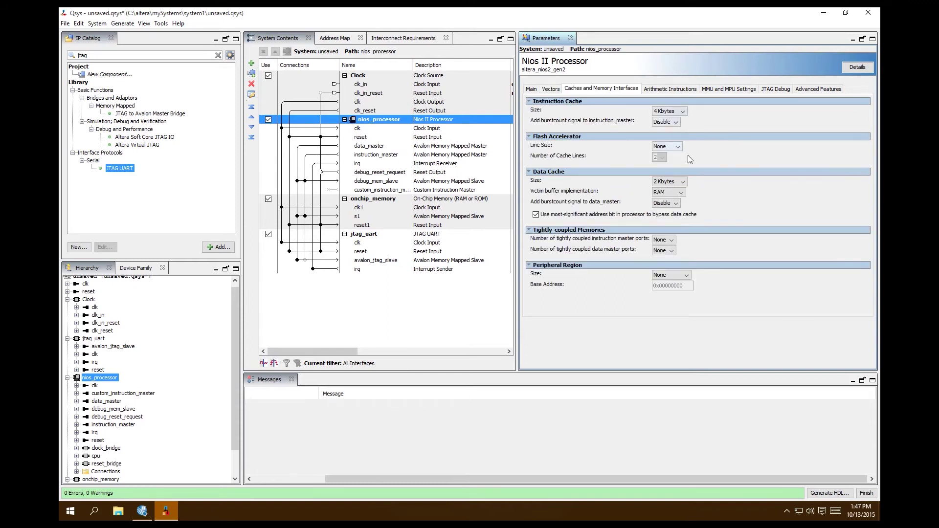
pyautogui.click(667, 91)
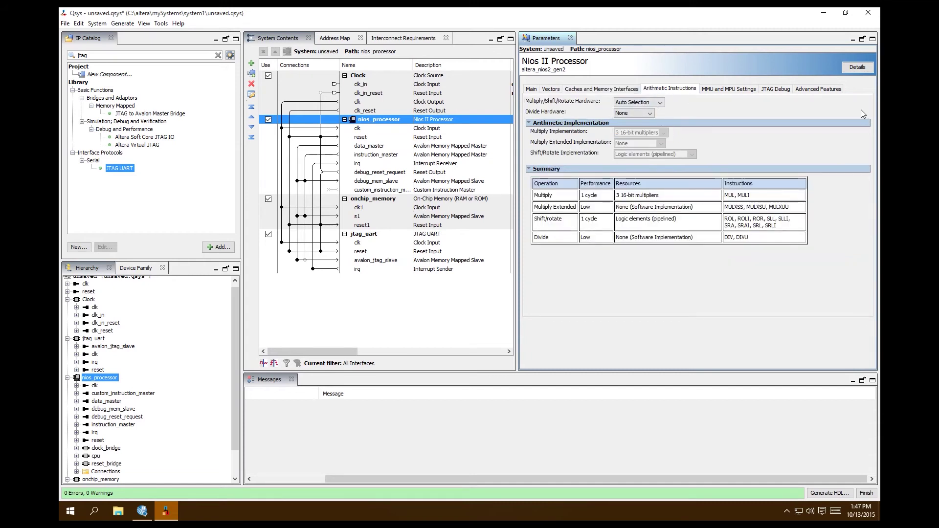
pyautogui.click(729, 89)
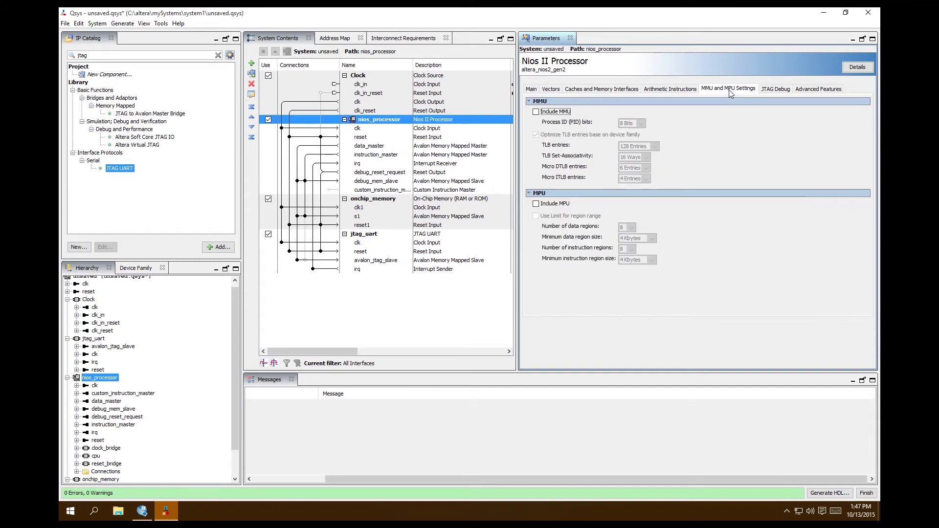
pyautogui.click(767, 91)
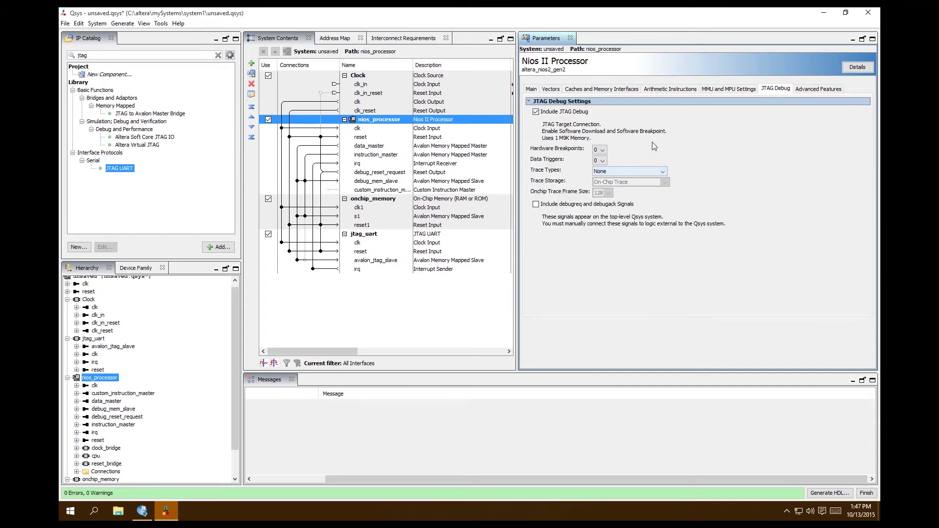
pyautogui.click(820, 91)
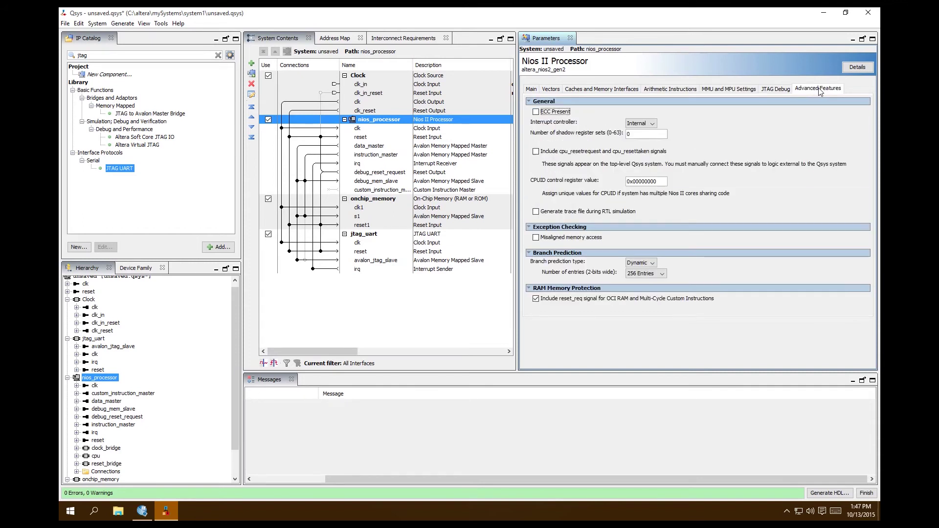
pyautogui.click(776, 90)
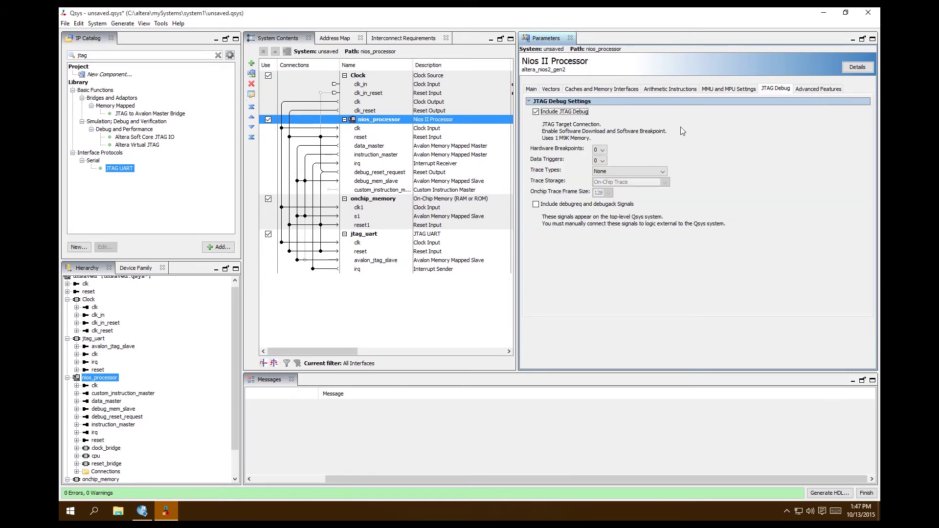
pyautogui.click(550, 90)
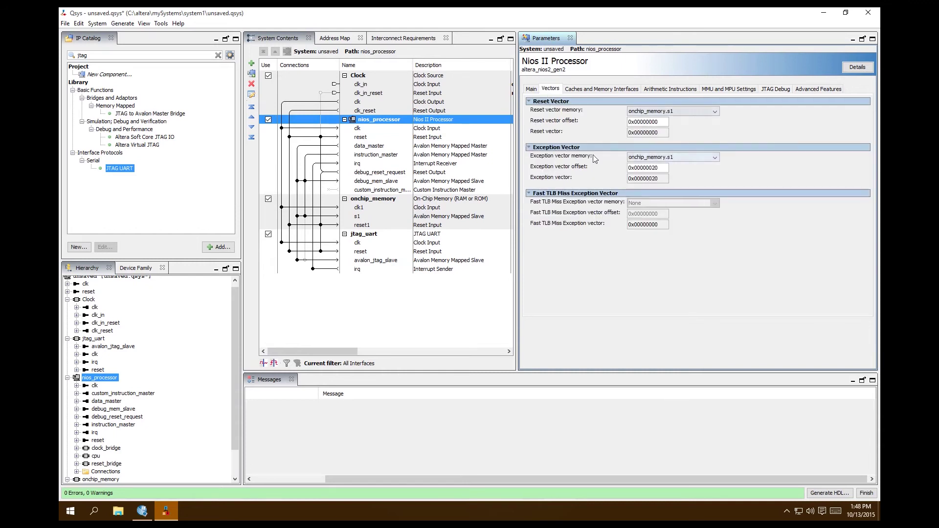
pyautogui.click(569, 38)
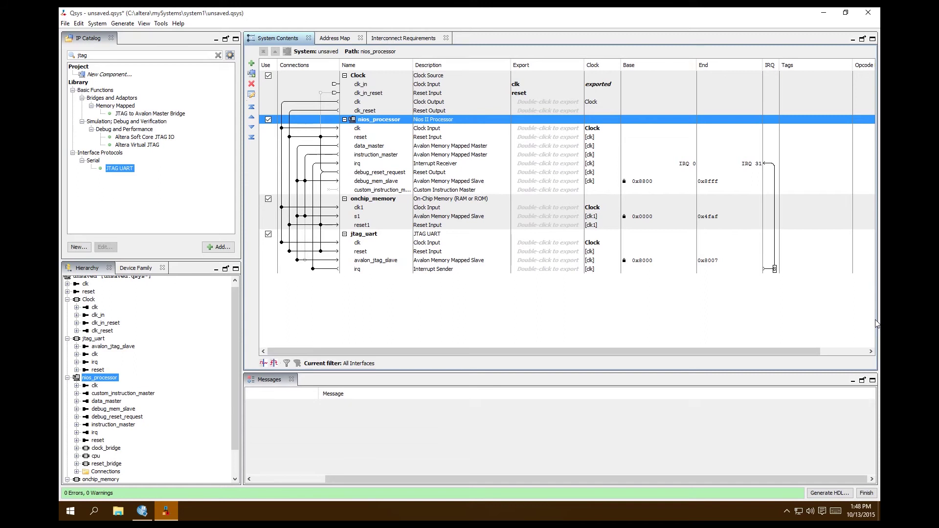
# - Find the PIO (Parallel I/O) component in the IP catalog and add it as an 8-bit output
pyautogui.doubleClick(118, 55)
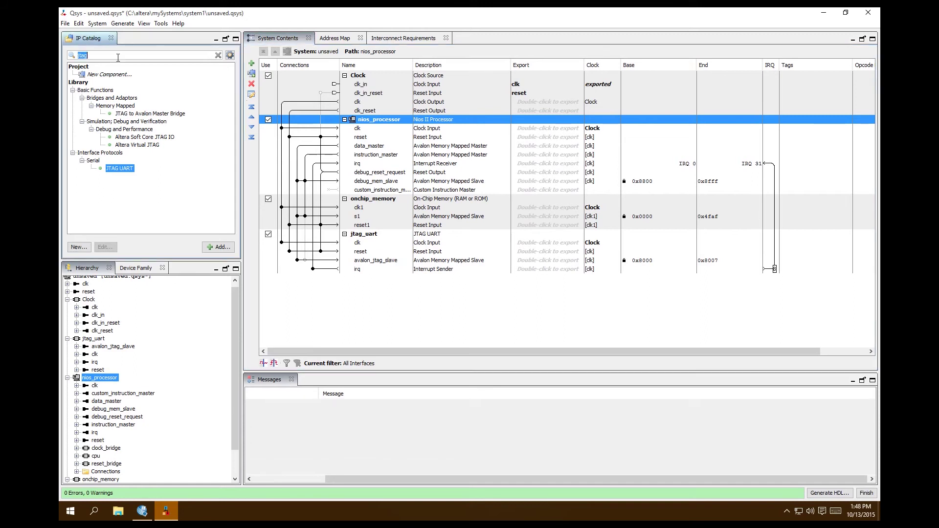
pyautogui.press('BackSpace')
pyautogui.write('pio')
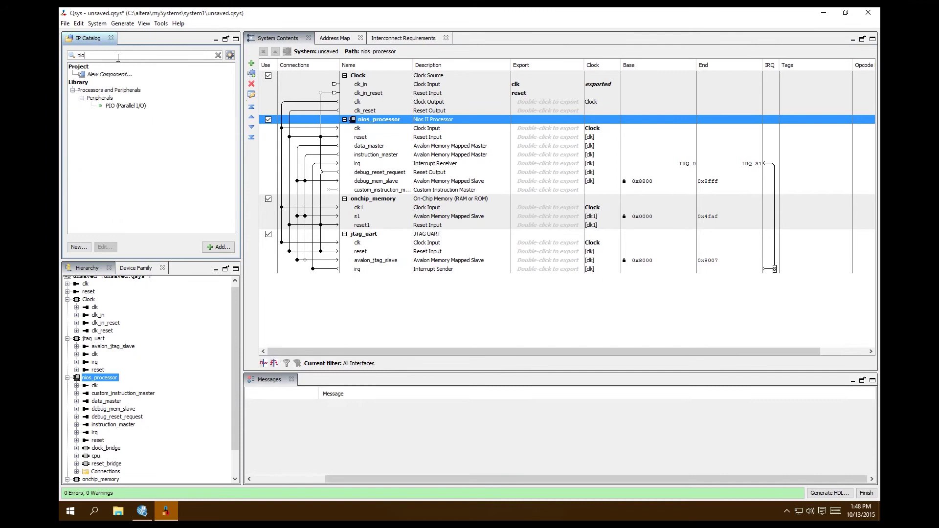
pyautogui.doubleClick(126, 106)
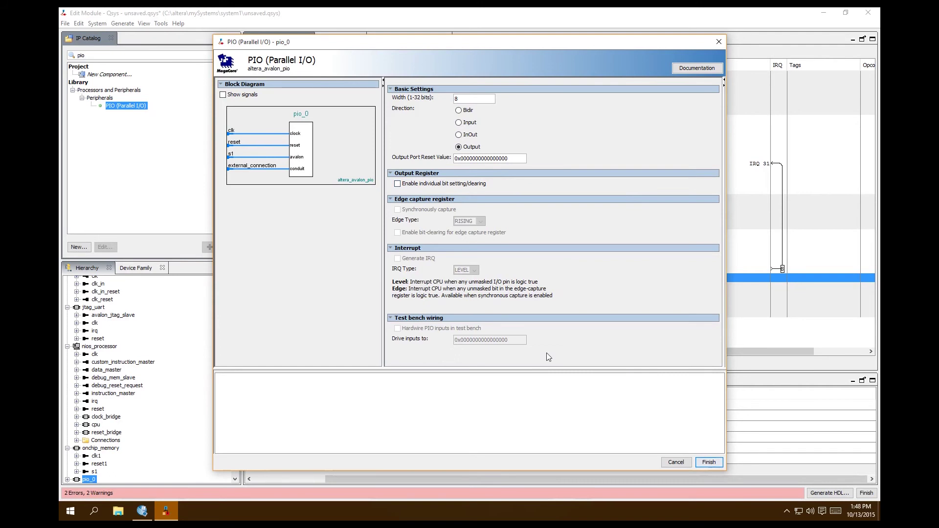
pyautogui.click(709, 462)
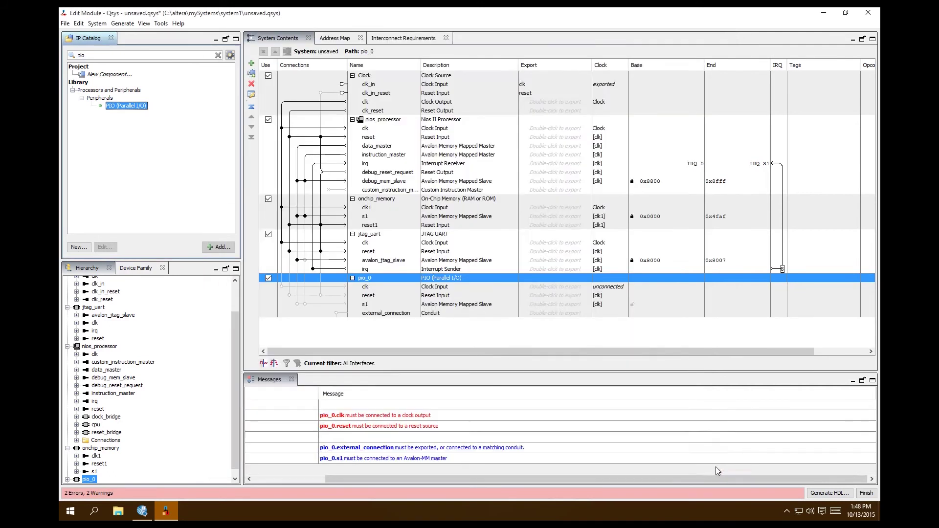
# - Connect the PIO's clk to the clock output, its reset to both reset sources, and its s1 slave to the processor's data_master
pyautogui.click(282, 287)
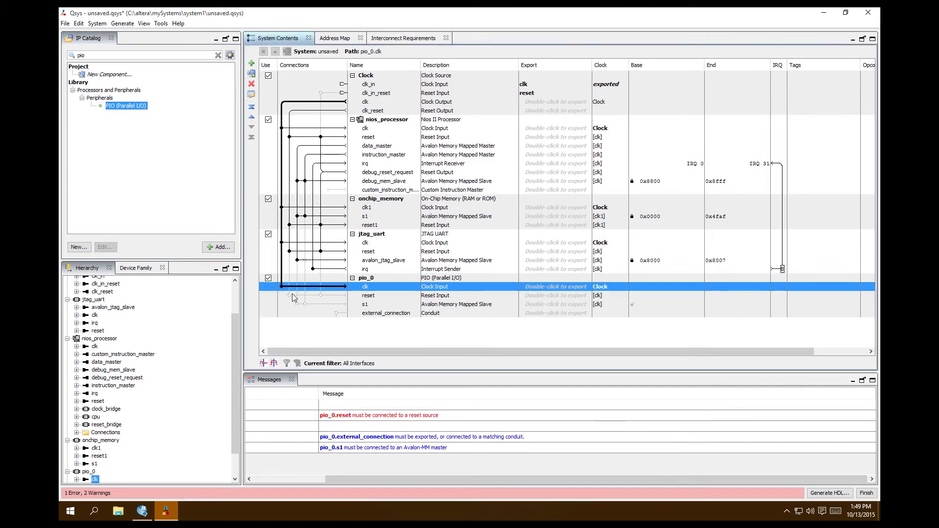
pyautogui.click(289, 295)
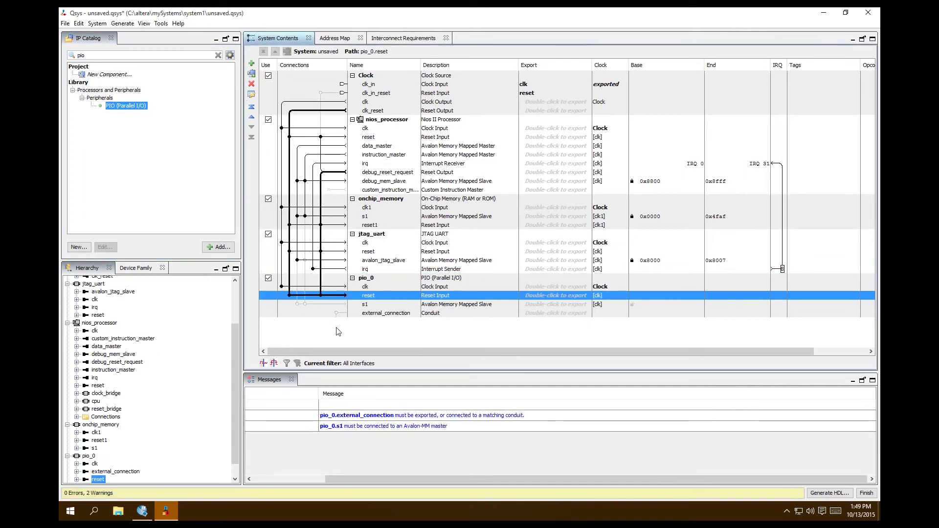
pyautogui.click(298, 304)
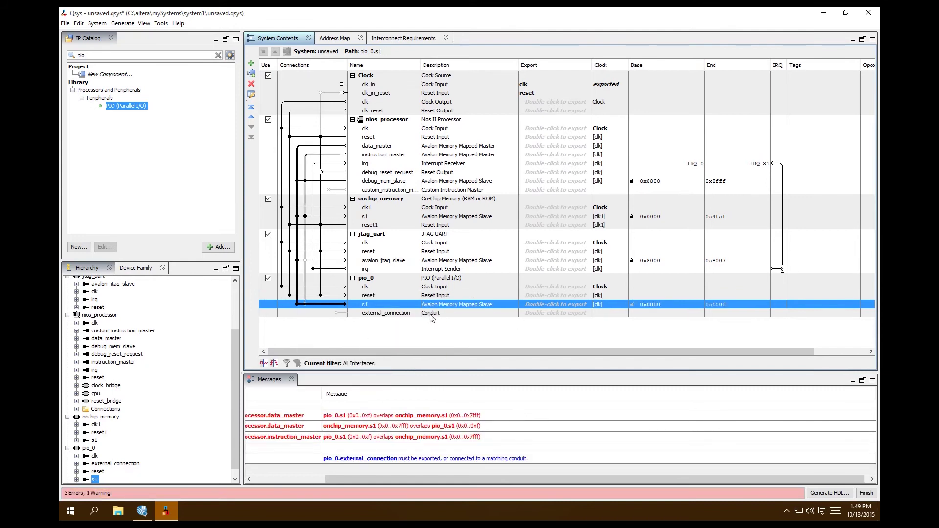
# - Export the PIO's external_connection conduit under the name GLEDS
pyautogui.doubleClick(552, 314)
pyautogui.click(587, 316)
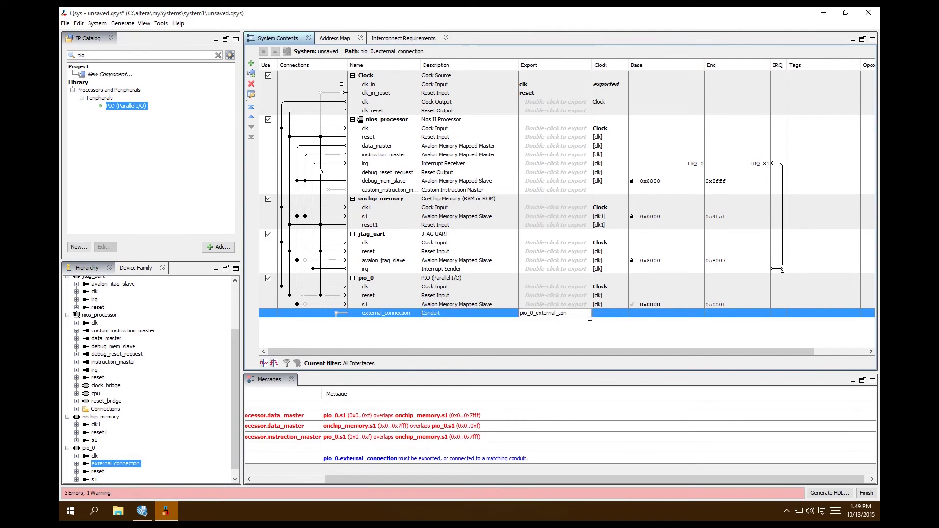
pyautogui.press('BackSpace')
pyautogui.press('BackSpace')
pyautogui.press('BackSpace')
pyautogui.write('GLEDS')
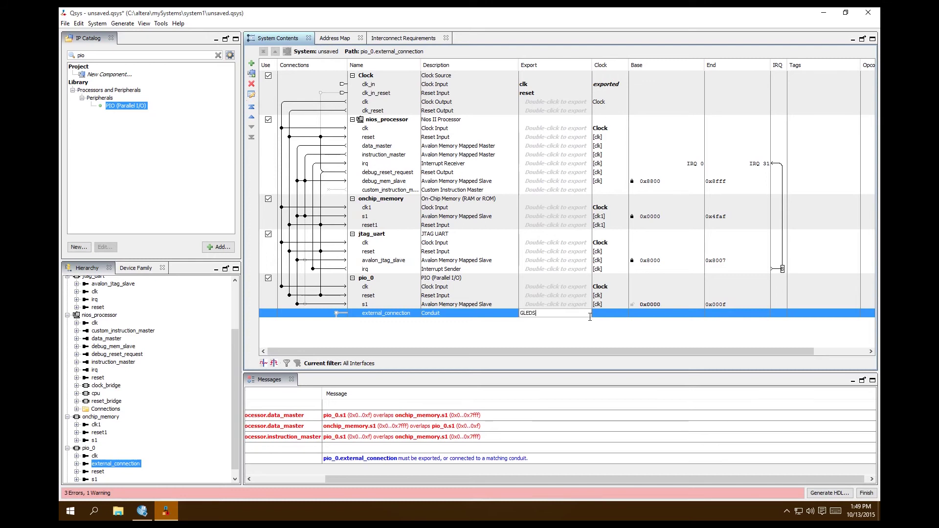
pyautogui.press('Return')
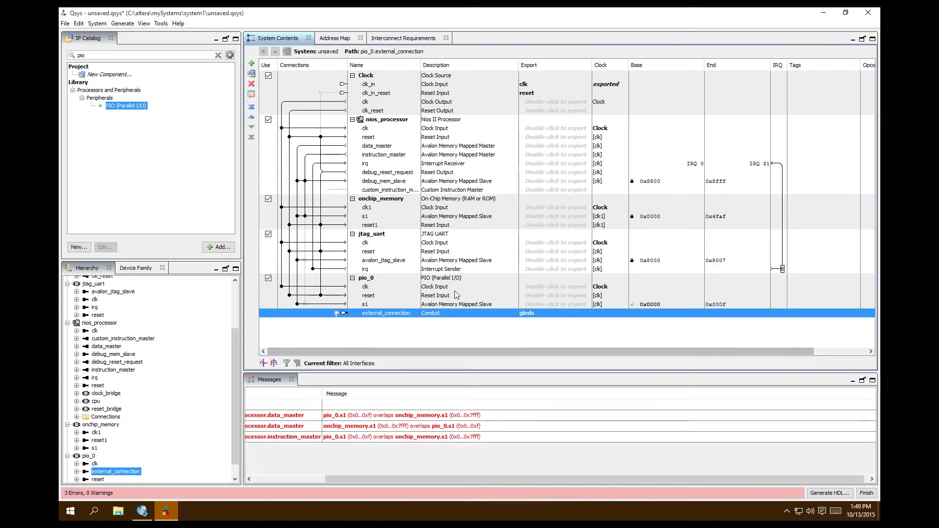
# - Rename the PIO component as green_leds
pyautogui.click(365, 280)
pyautogui.rightClick(365, 283)
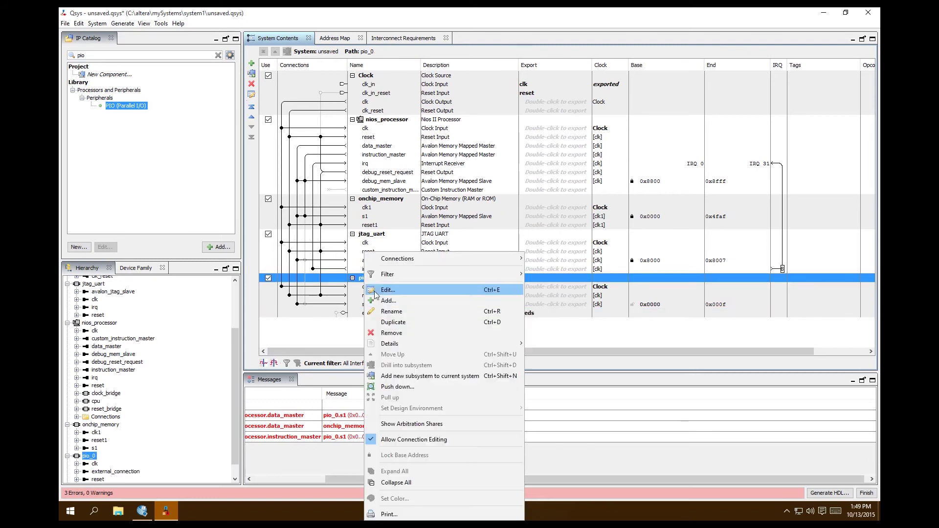
pyautogui.click(394, 309)
pyautogui.write('G')
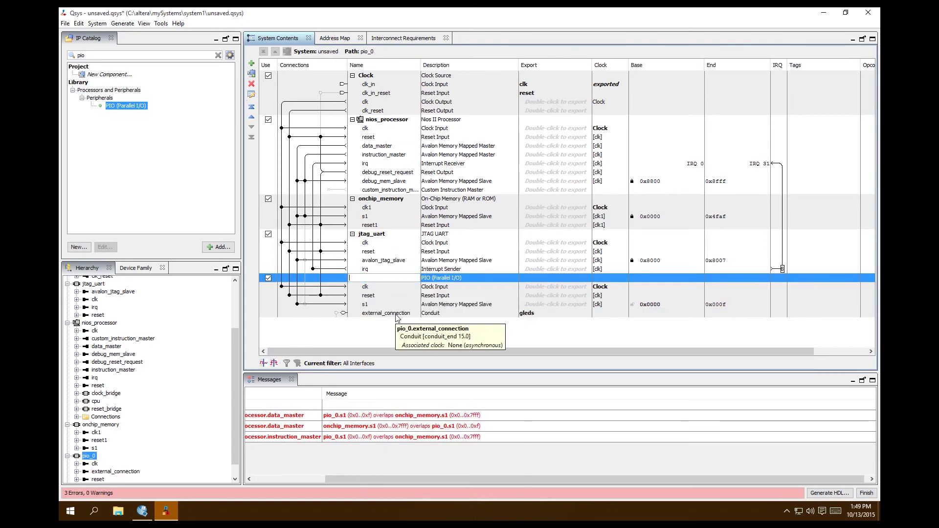
pyautogui.write('reen_leds')
pyautogui.press('Return')
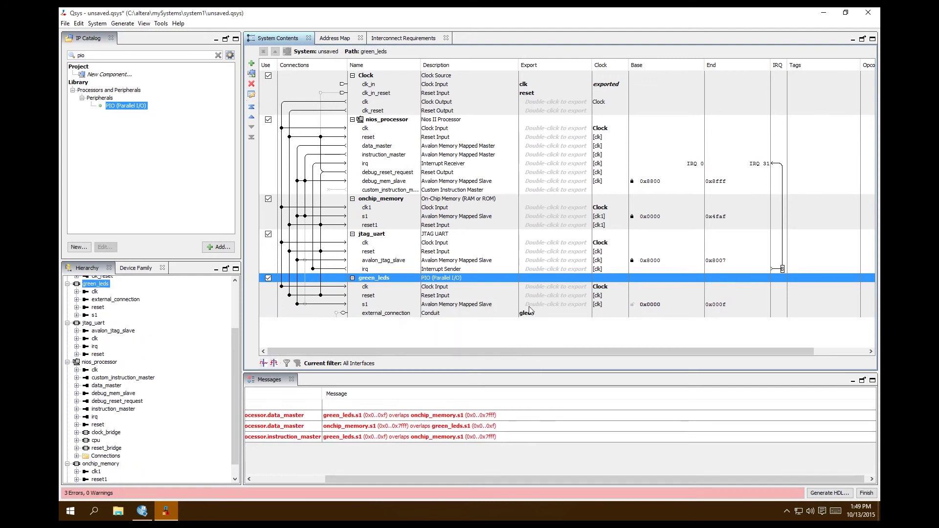
# - Change the export name of the PIO's external_connection conduit to green_leds
pyautogui.rightClick(529, 310)
pyautogui.click(499, 351)
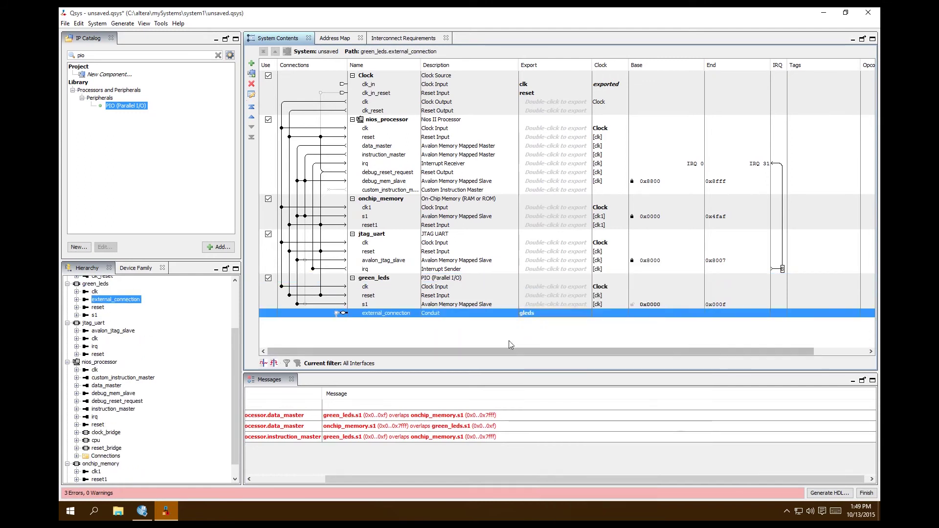
pyautogui.doubleClick(542, 313)
pyautogui.write('gleds')
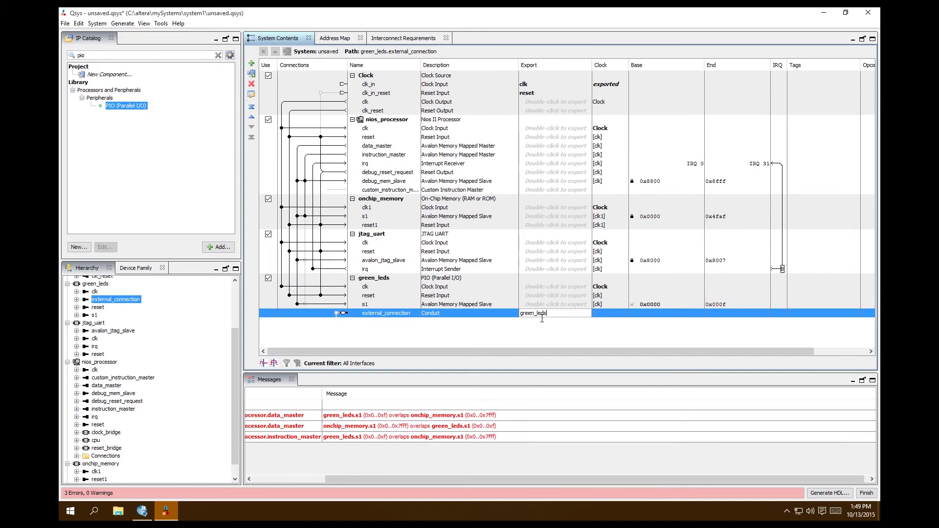
pyautogui.press('Return')
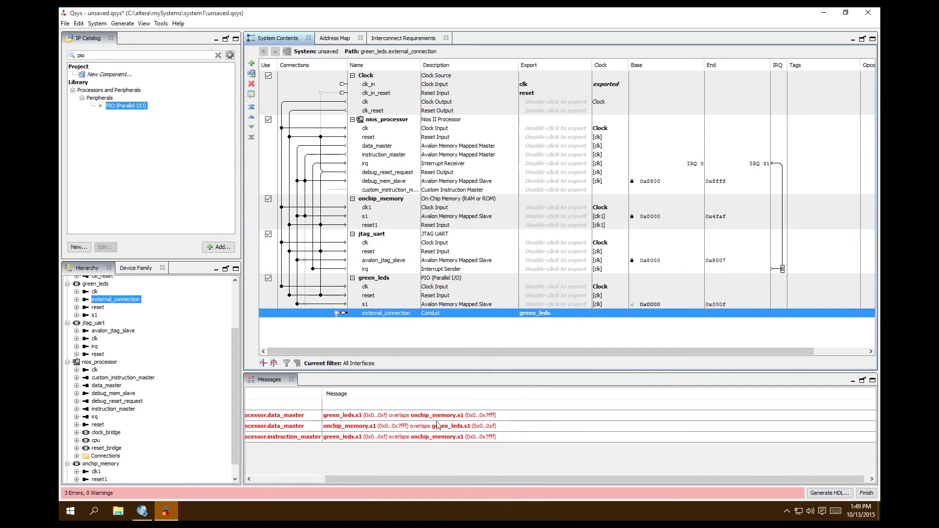
# - Check the address overlap errors and assign base addresses automatically across the system
pyautogui.moveTo(439, 479); pyautogui.dragTo(318, 477)
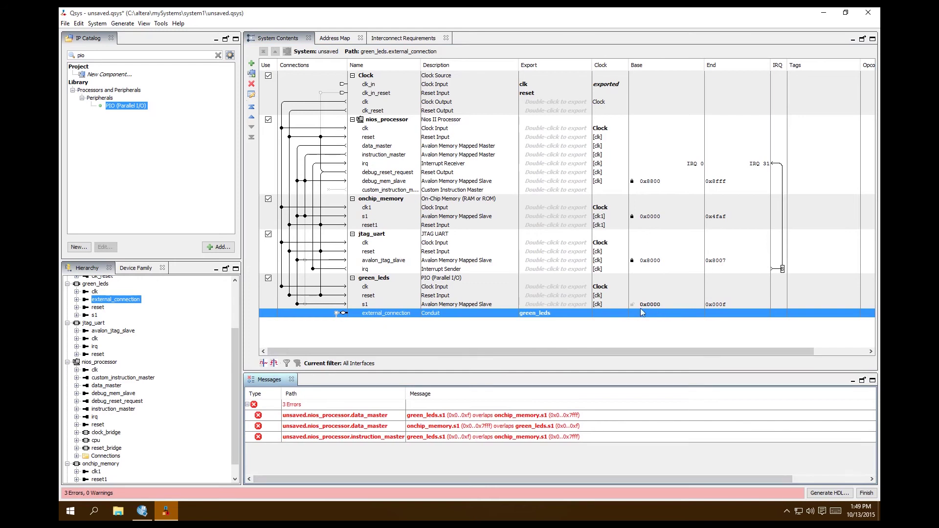
pyautogui.click(98, 23)
pyautogui.click(112, 51)
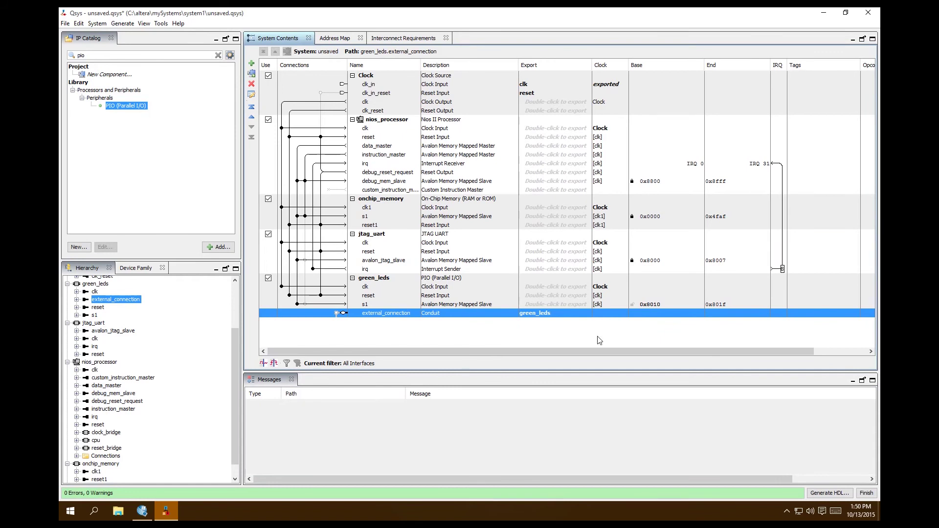
# - Search the IP catalog for sysid and add the System ID Peripheral to the system
pyautogui.click(81, 98)
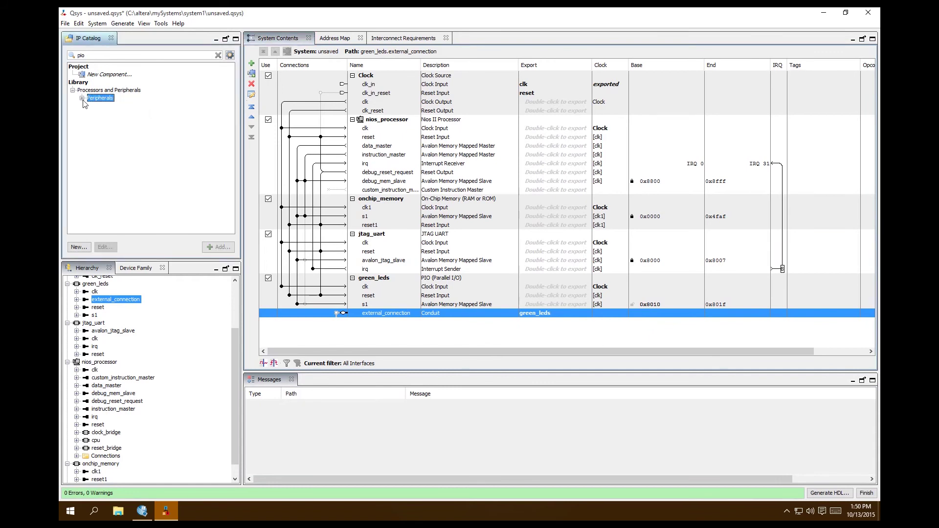
pyautogui.click(72, 90)
pyautogui.doubleClick(97, 56)
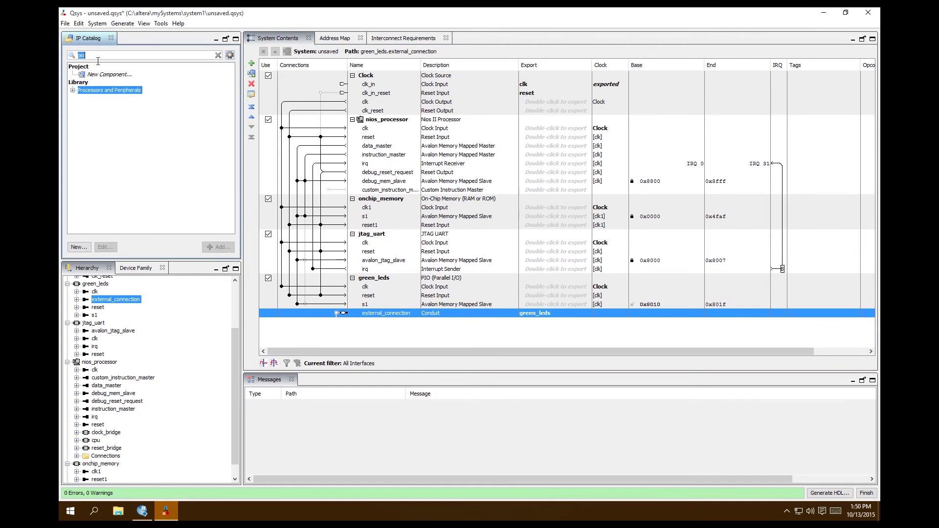
pyautogui.press('BackSpace')
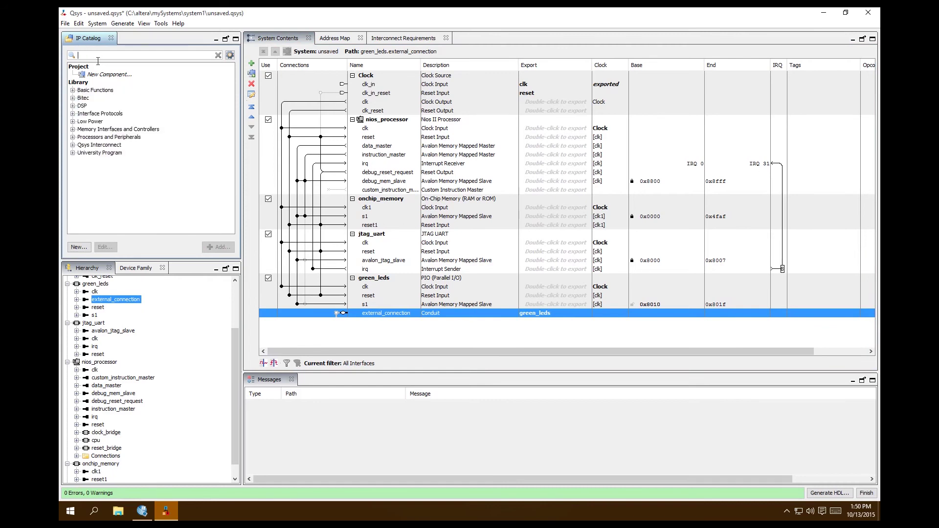
pyautogui.write('sys')
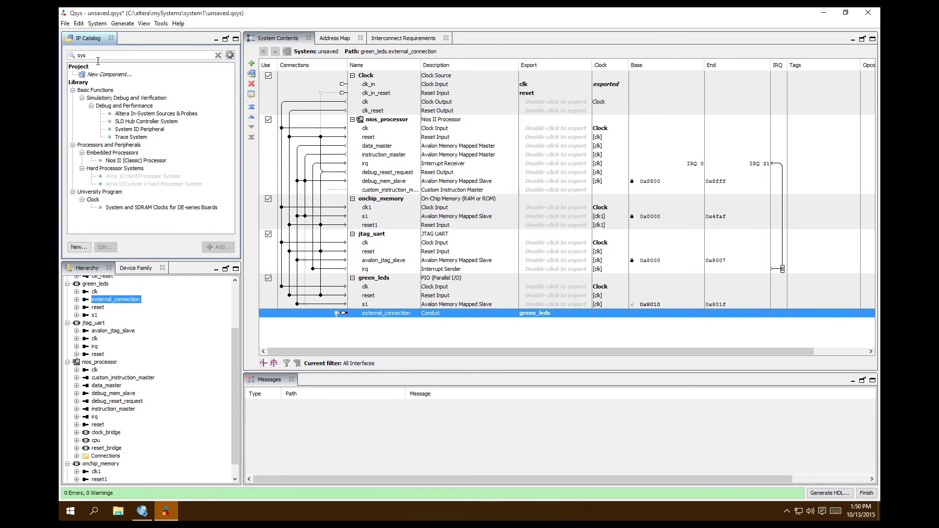
pyautogui.write('id')
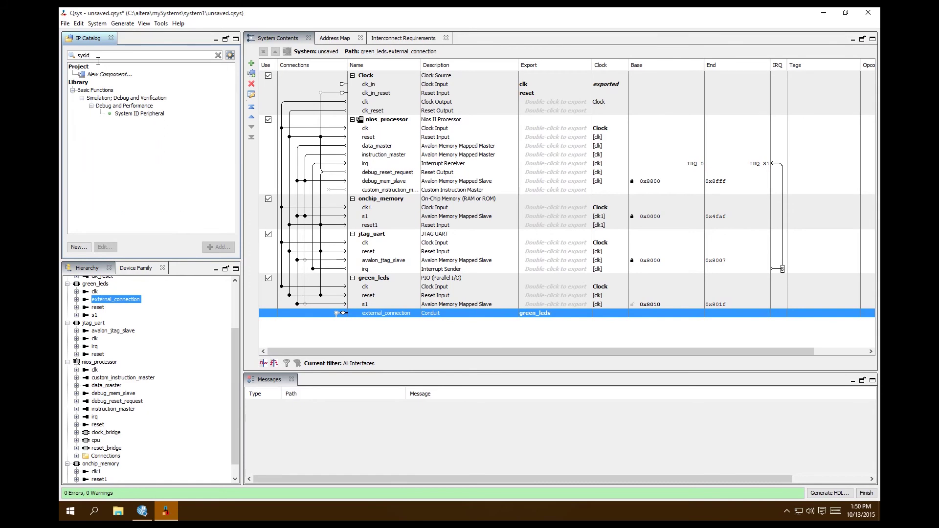
pyautogui.doubleClick(140, 113)
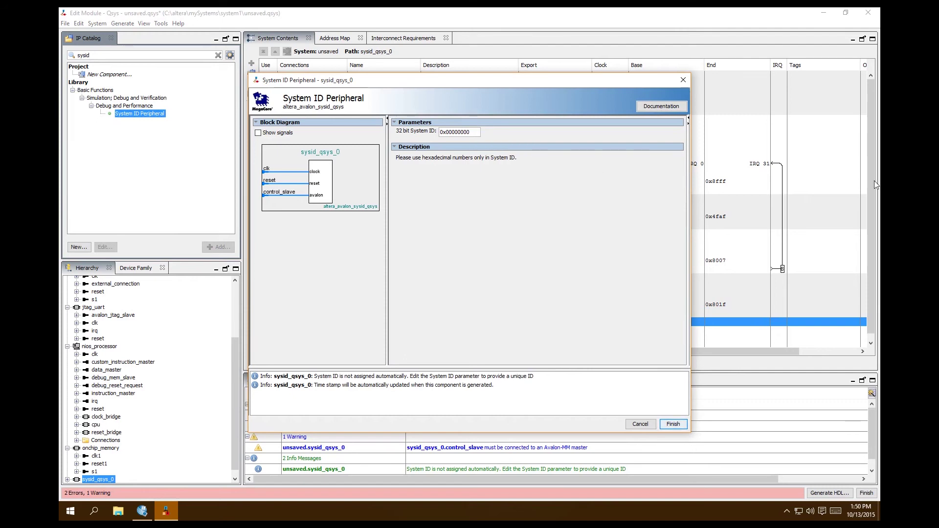
# - Enter 0101 for the peripheral's 32-bit System ID and finish its configuration
pyautogui.click(476, 135)
pyautogui.write('0101')
pyautogui.click(680, 424)
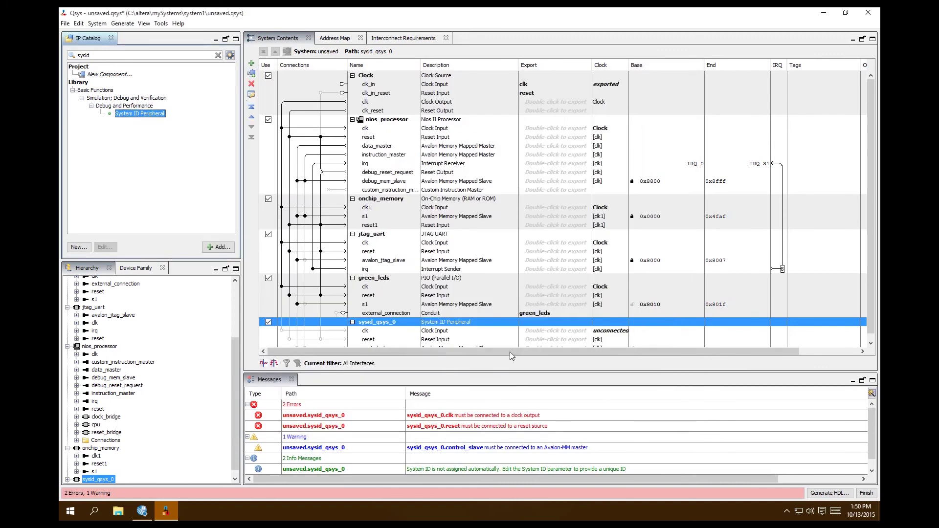
# - Connect the System ID peripheral's clk to the clock, its reset to both reset sources, and its control_slave to the processor's data_master
pyautogui.click(281, 329)
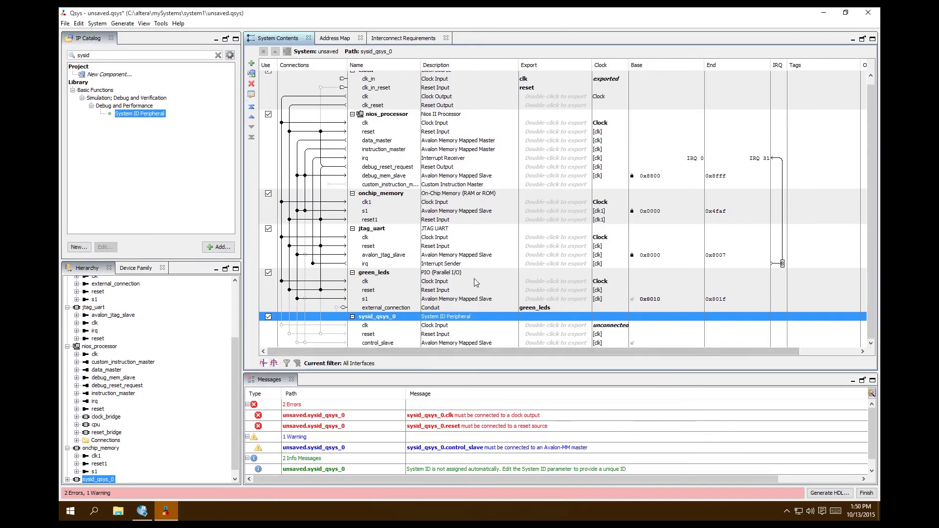
pyautogui.click(281, 326)
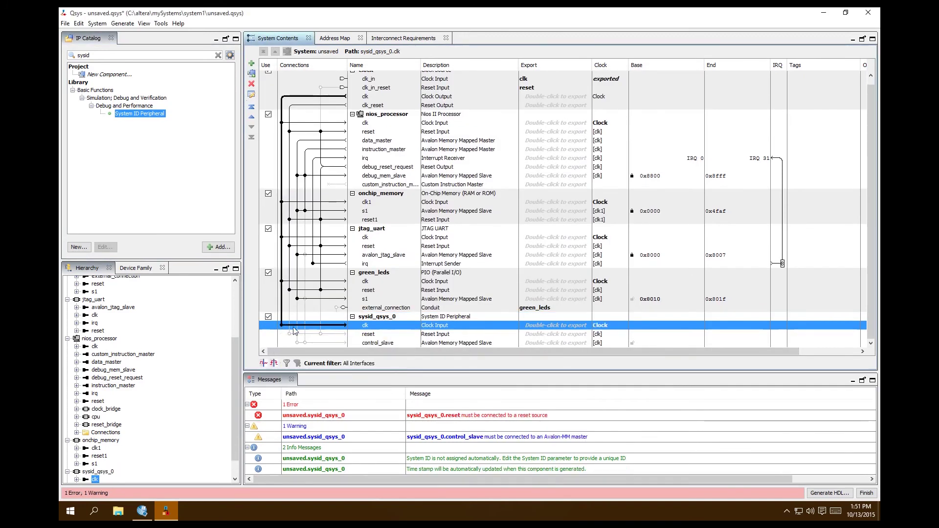
pyautogui.click(289, 334)
pyautogui.click(320, 334)
pyautogui.click(297, 343)
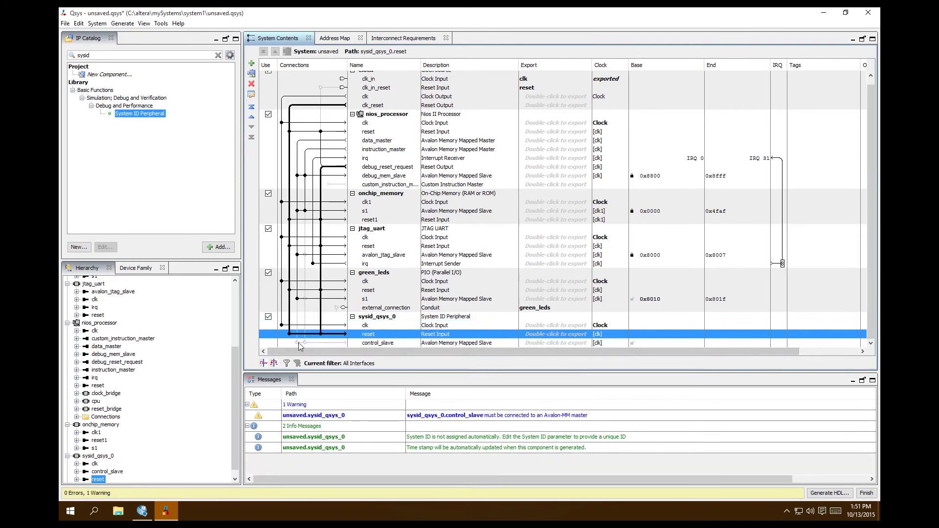
pyautogui.click(304, 342)
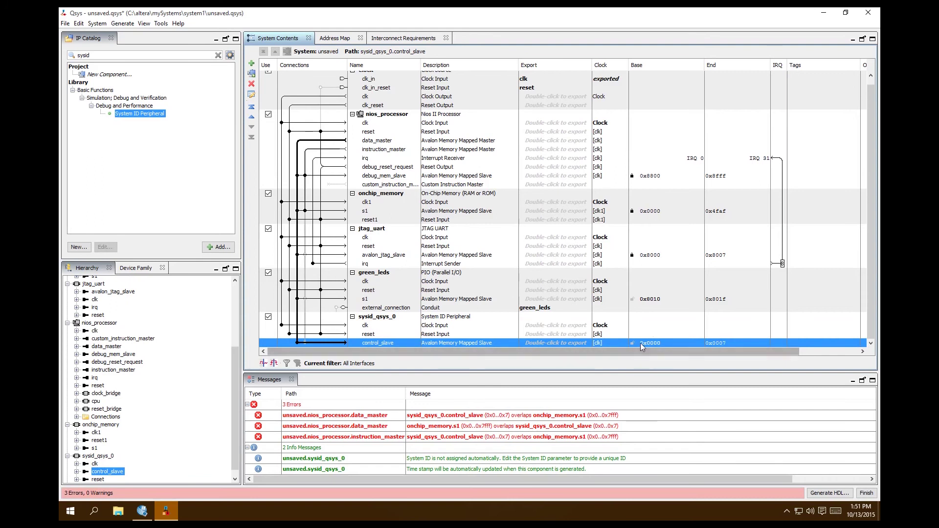
# - Lock the base address of green_leds s1 and assign base addresses automatically to the remaining components
pyautogui.click(635, 300)
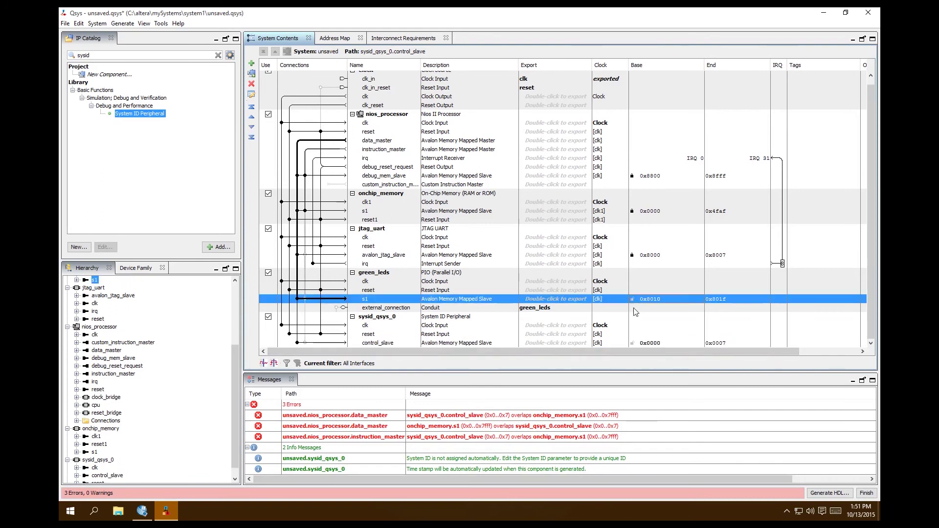
pyautogui.click(91, 23)
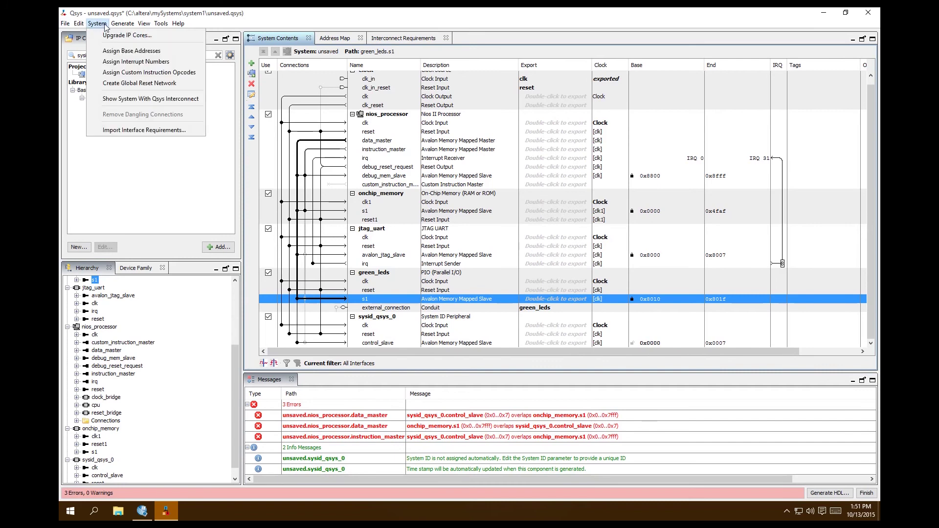
pyautogui.click(130, 50)
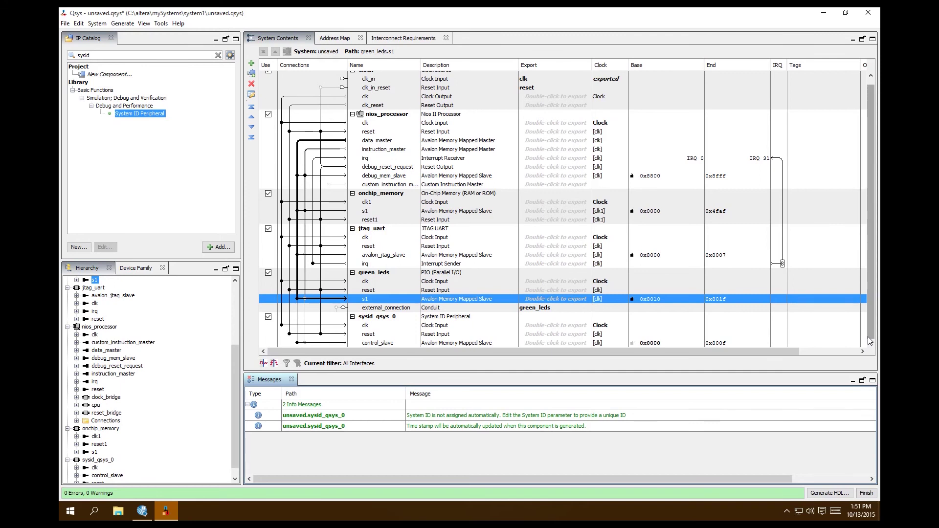
# - Examine the two information messages about the System ID peripheral
pyautogui.click(611, 416)
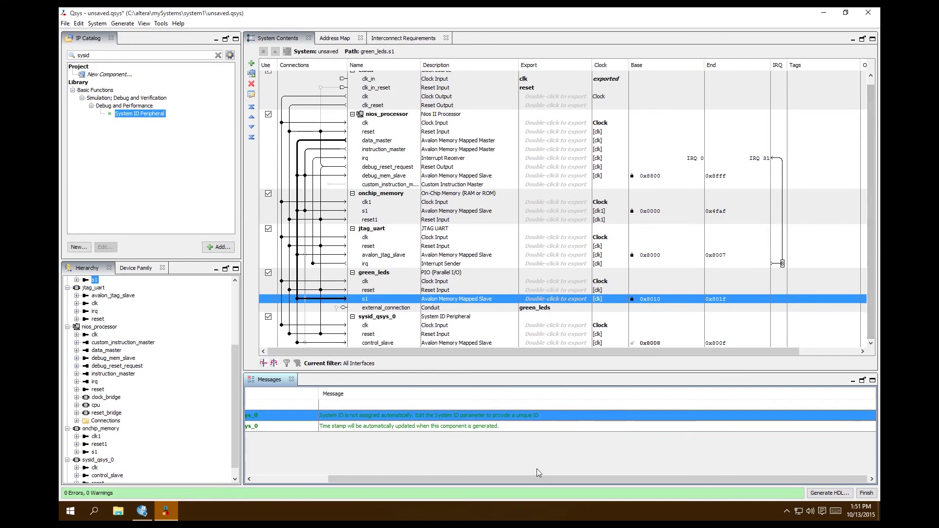
pyautogui.click(378, 427)
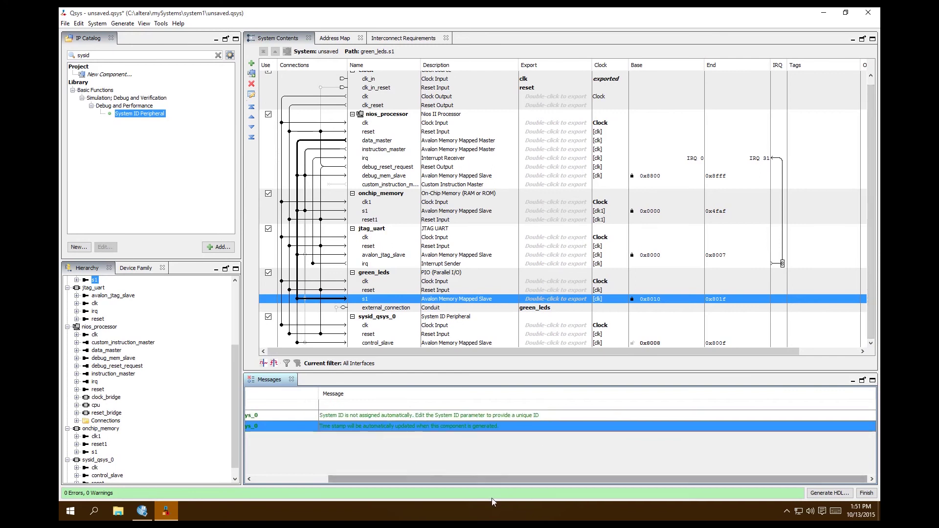
pyautogui.moveTo(507, 481); pyautogui.dragTo(382, 483)
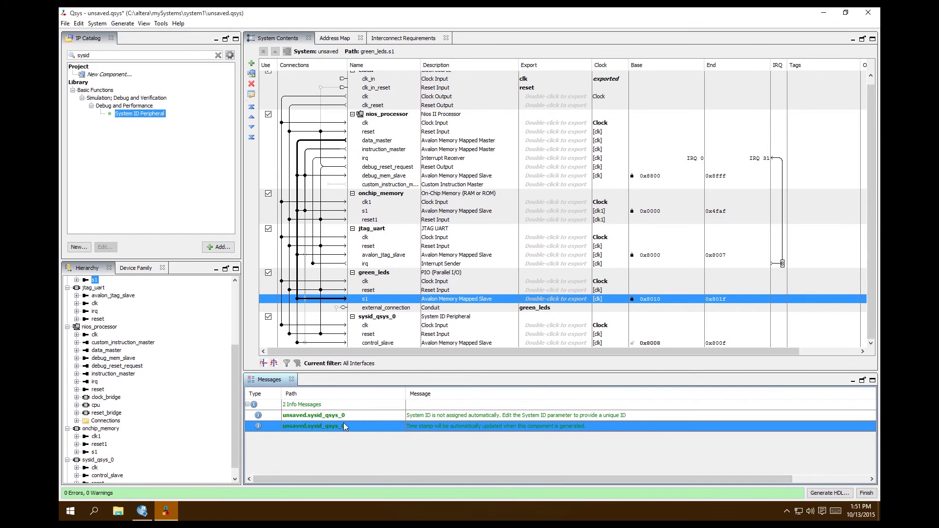
# - Save the Qsys system in the system1 folder as niosiiSystem.qsys
pyautogui.click(336, 39)
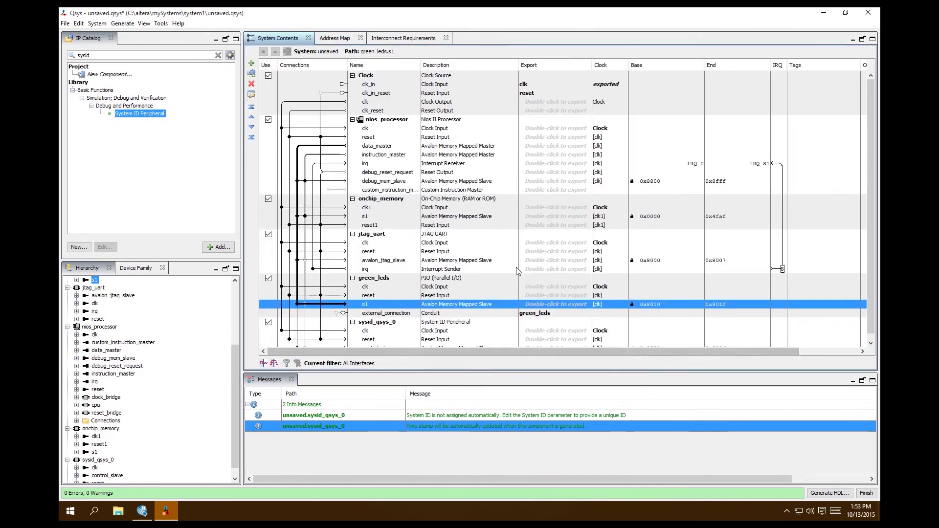
pyautogui.click(65, 23)
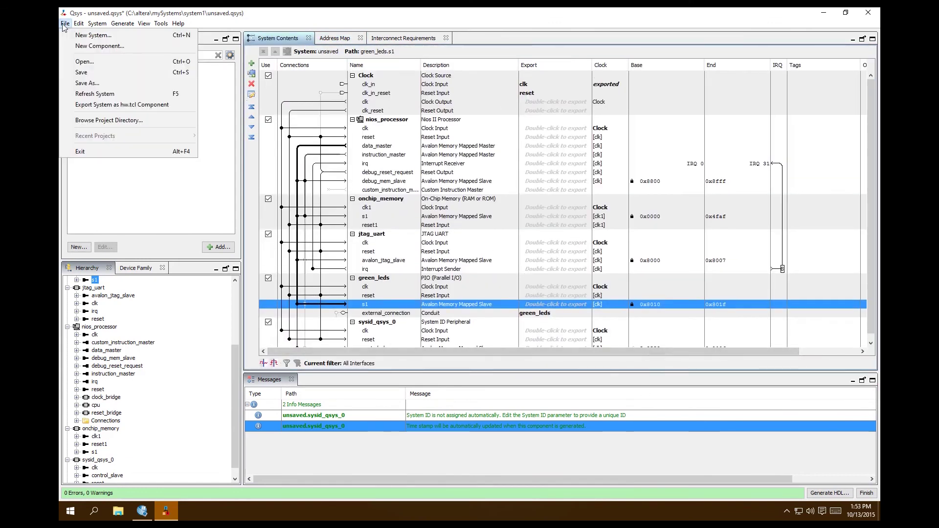
pyautogui.click(83, 73)
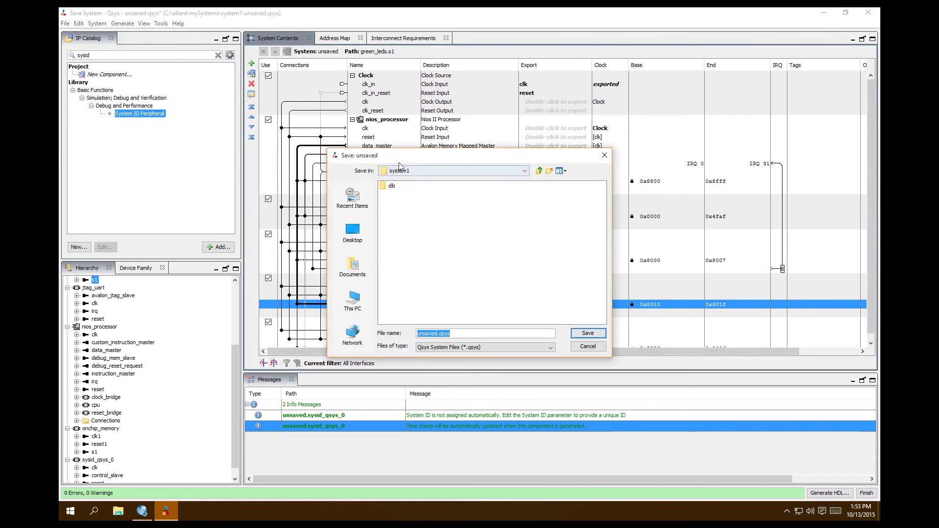
pyautogui.click(436, 335)
pyautogui.press('BackSpace')
pyautogui.press('BackSpace')
pyautogui.press('BackSpace')
pyautogui.press('BackSpace')
pyautogui.press('BackSpace')
pyautogui.press('BackSpace')
pyautogui.press('BackSpace')
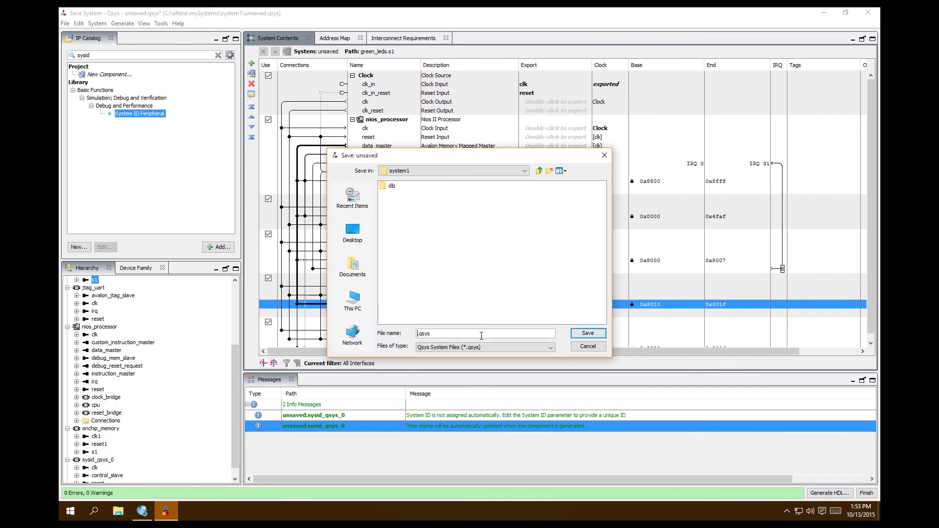
pyautogui.write('nios')
pyautogui.write('II')
pyautogui.write('System')
pyautogui.press('BackSpace')
pyautogui.press('BackSpace')
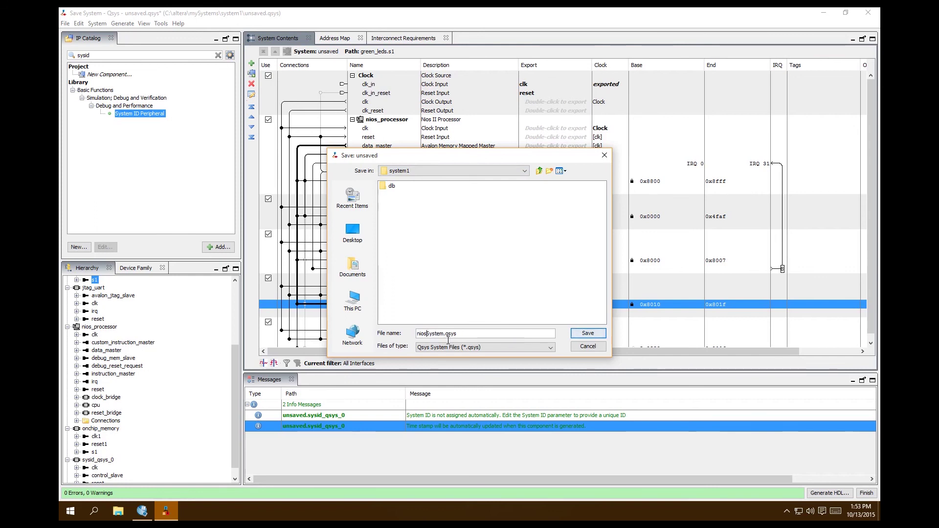
pyautogui.write('I')
pyautogui.click(485, 336)
pyautogui.click(588, 334)
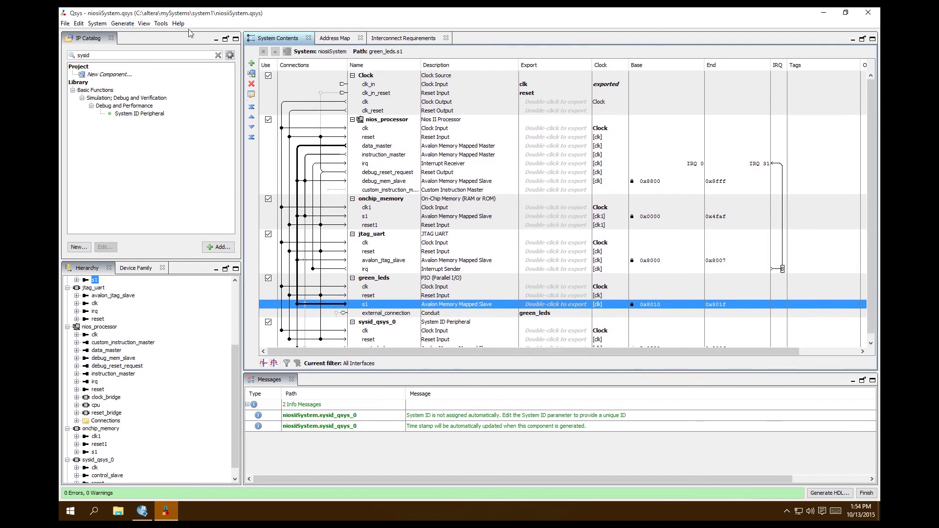
# - Generate the system's Verilog HDL synthesis files and block symbol file, without a simulation model, into C:/altera/mySystems/system1/niosiiSystem
pyautogui.click(122, 24)
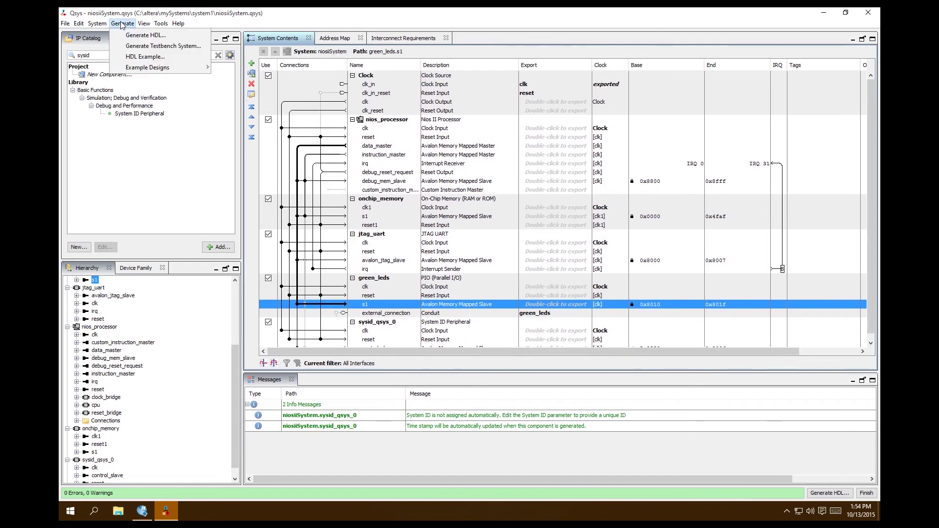
pyautogui.click(143, 38)
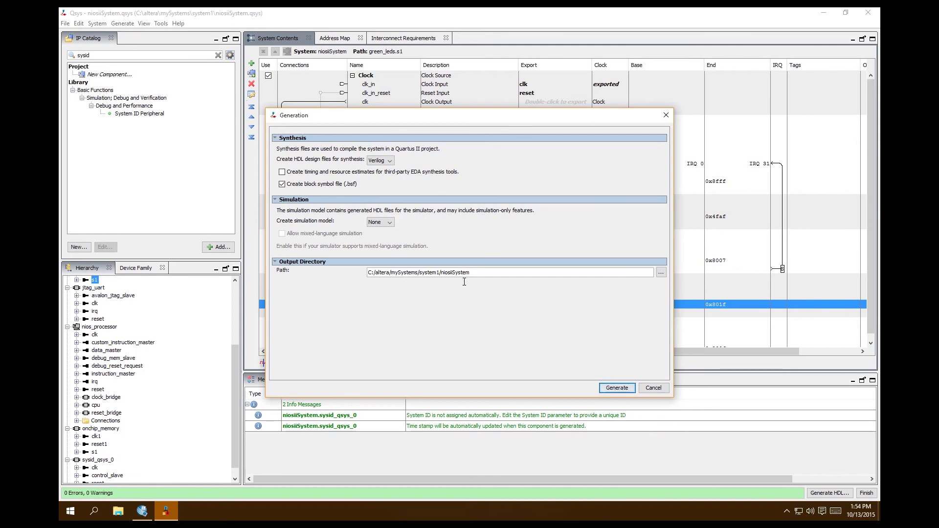
pyautogui.click(617, 388)
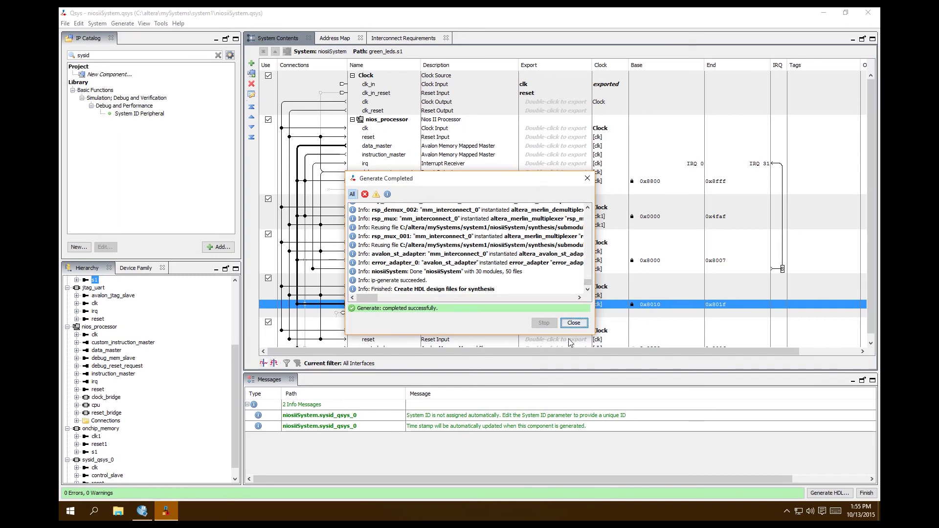
pyautogui.click(579, 323)
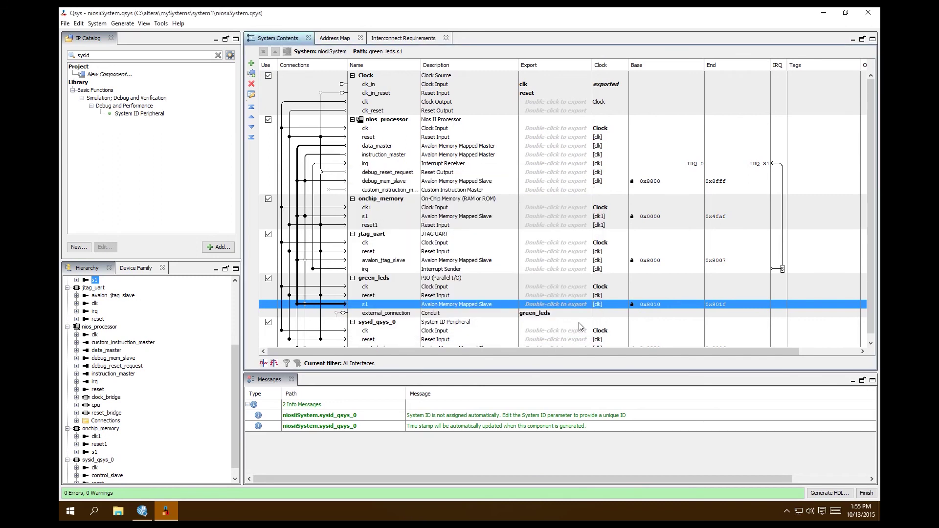